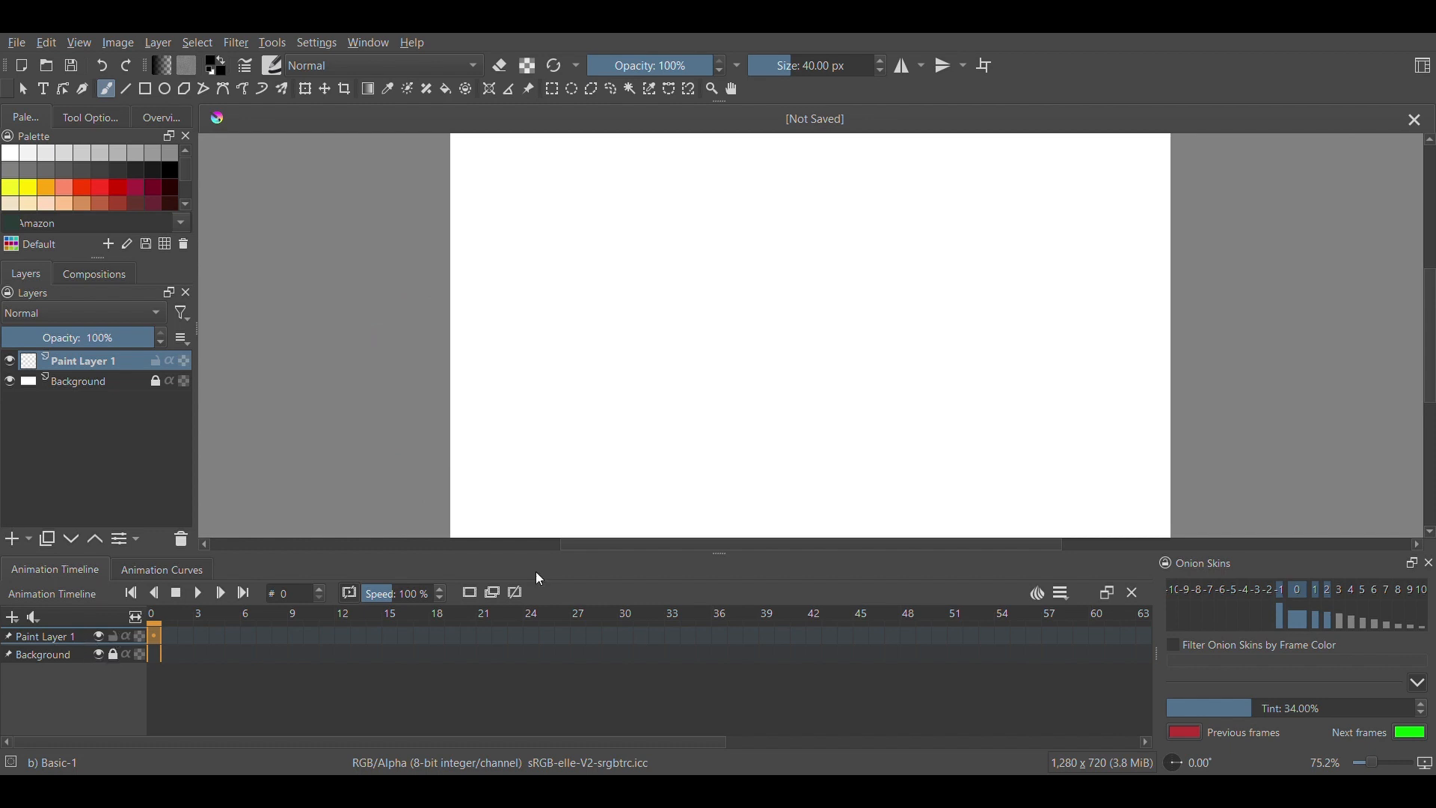
- Hide the Background layer and make it visible again
click(98, 656)
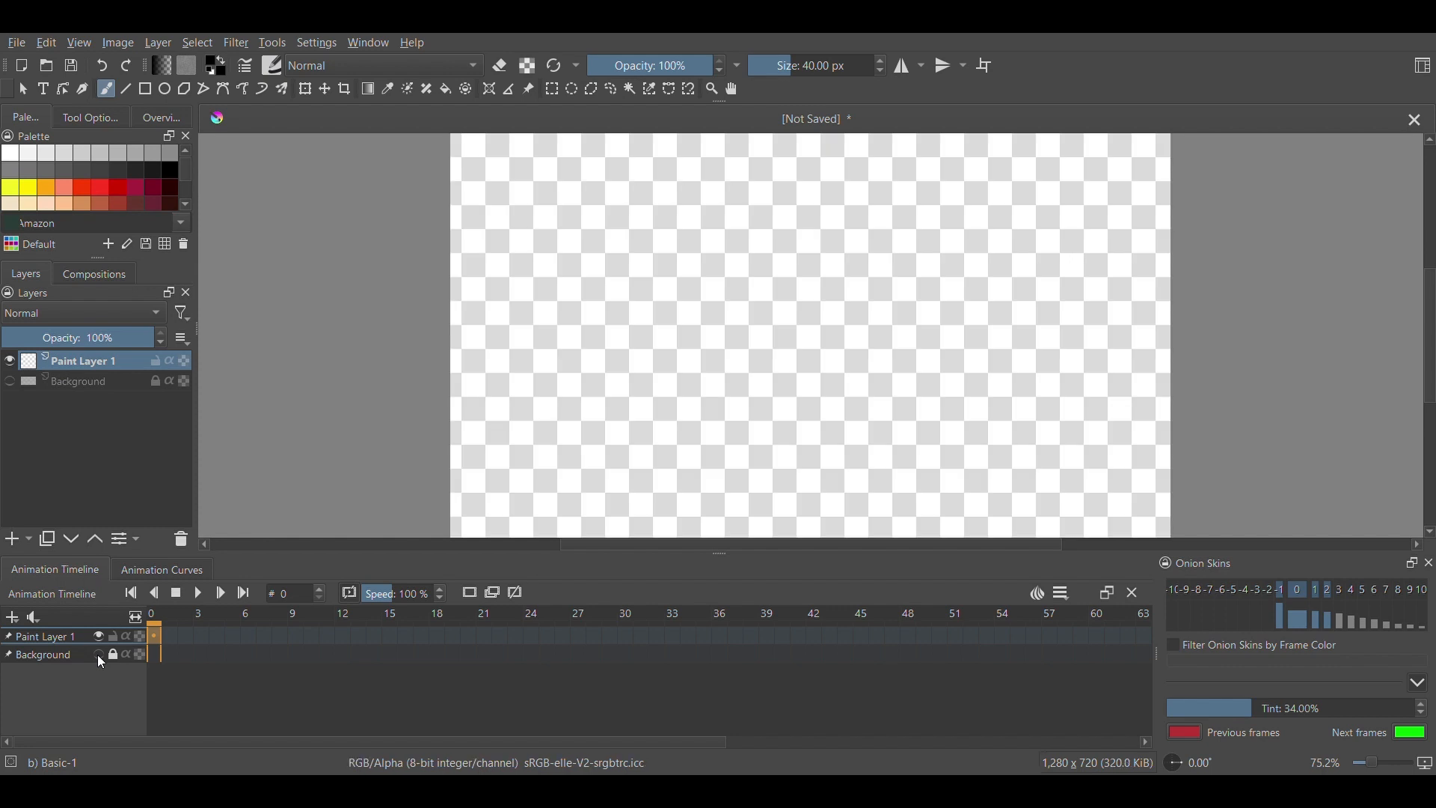
click(98, 655)
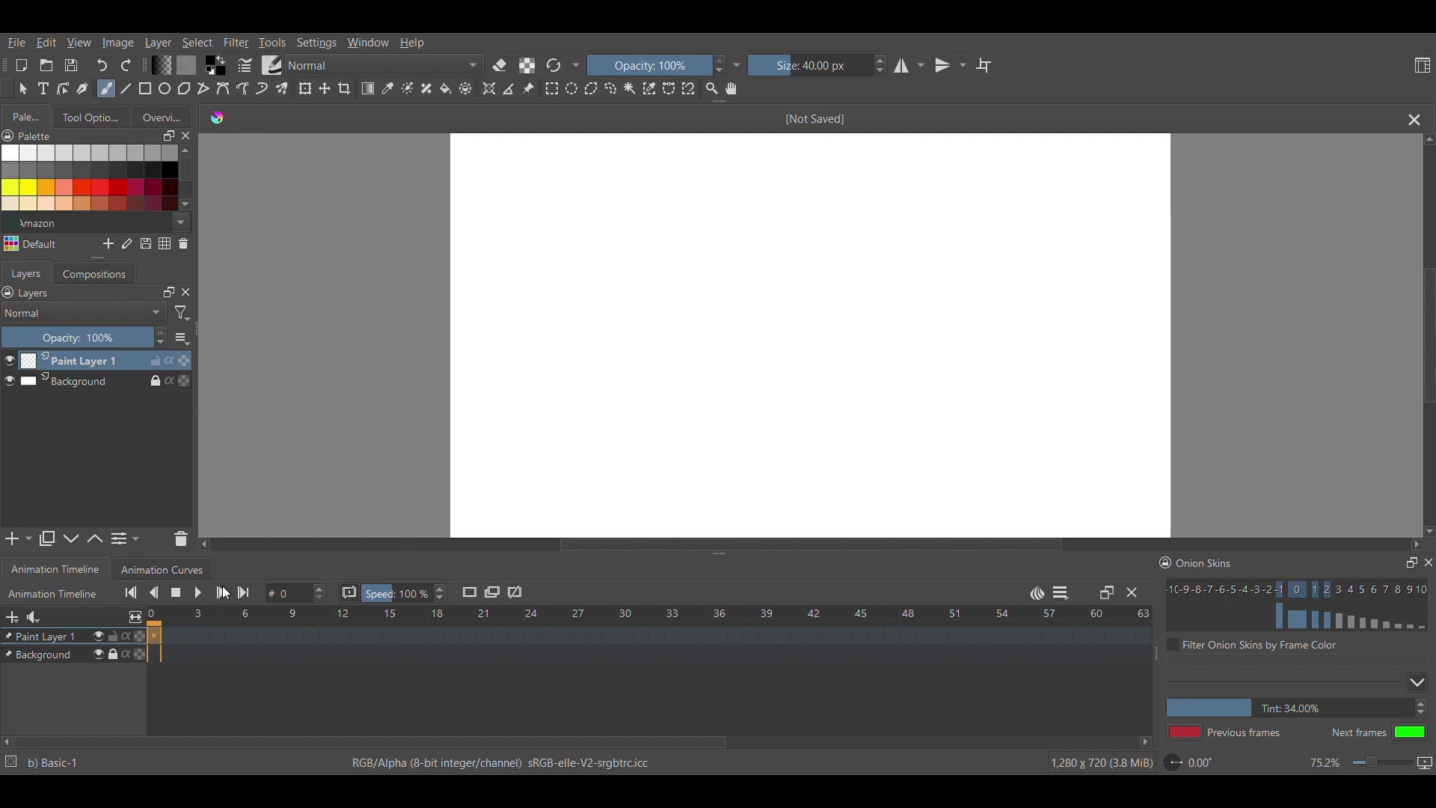
- Turn on onion skins for Paint Layer 1 and rotate the arm on frame 1 slightly counterclockwise around its large wheel's centre
key(Insert)
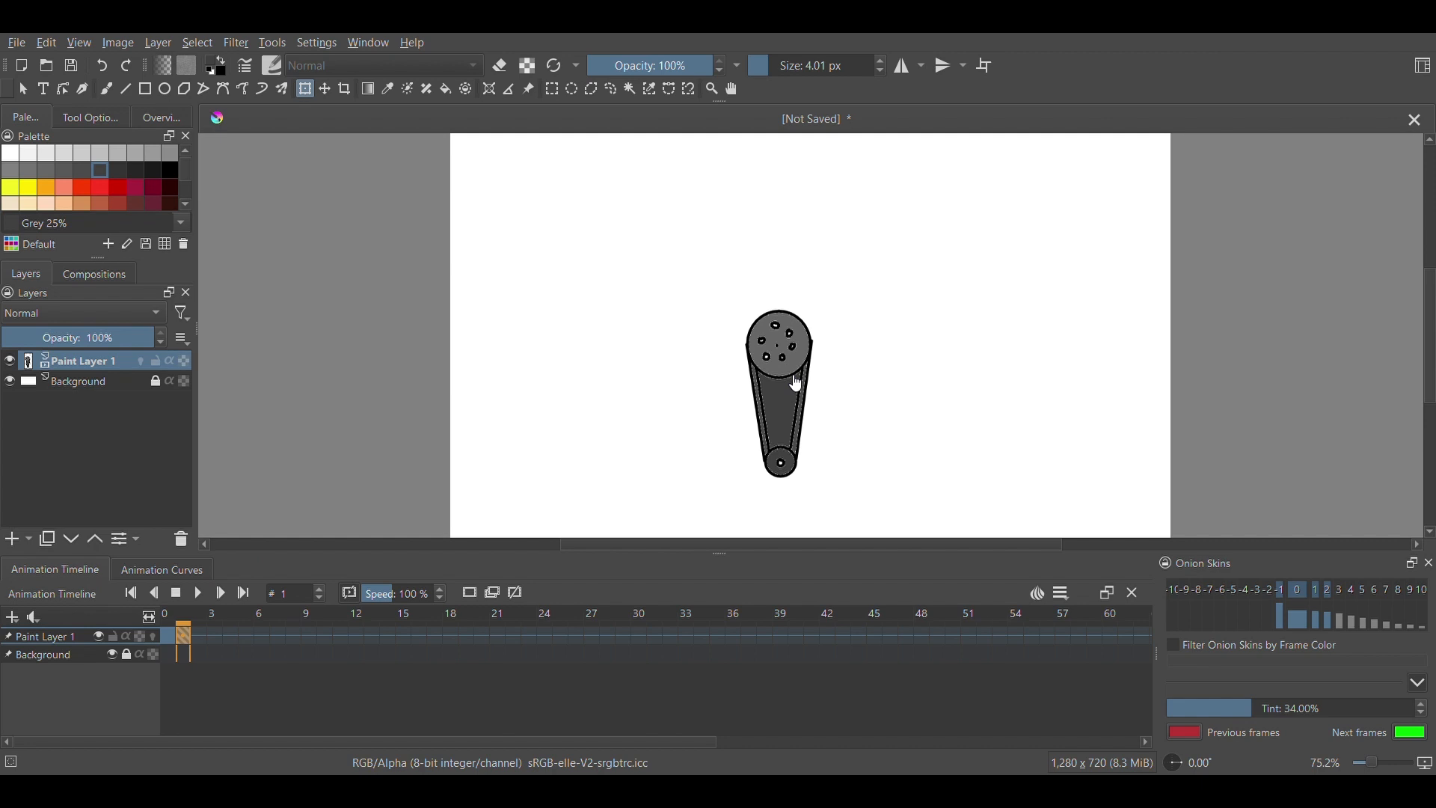
click(152, 637)
click(744, 411)
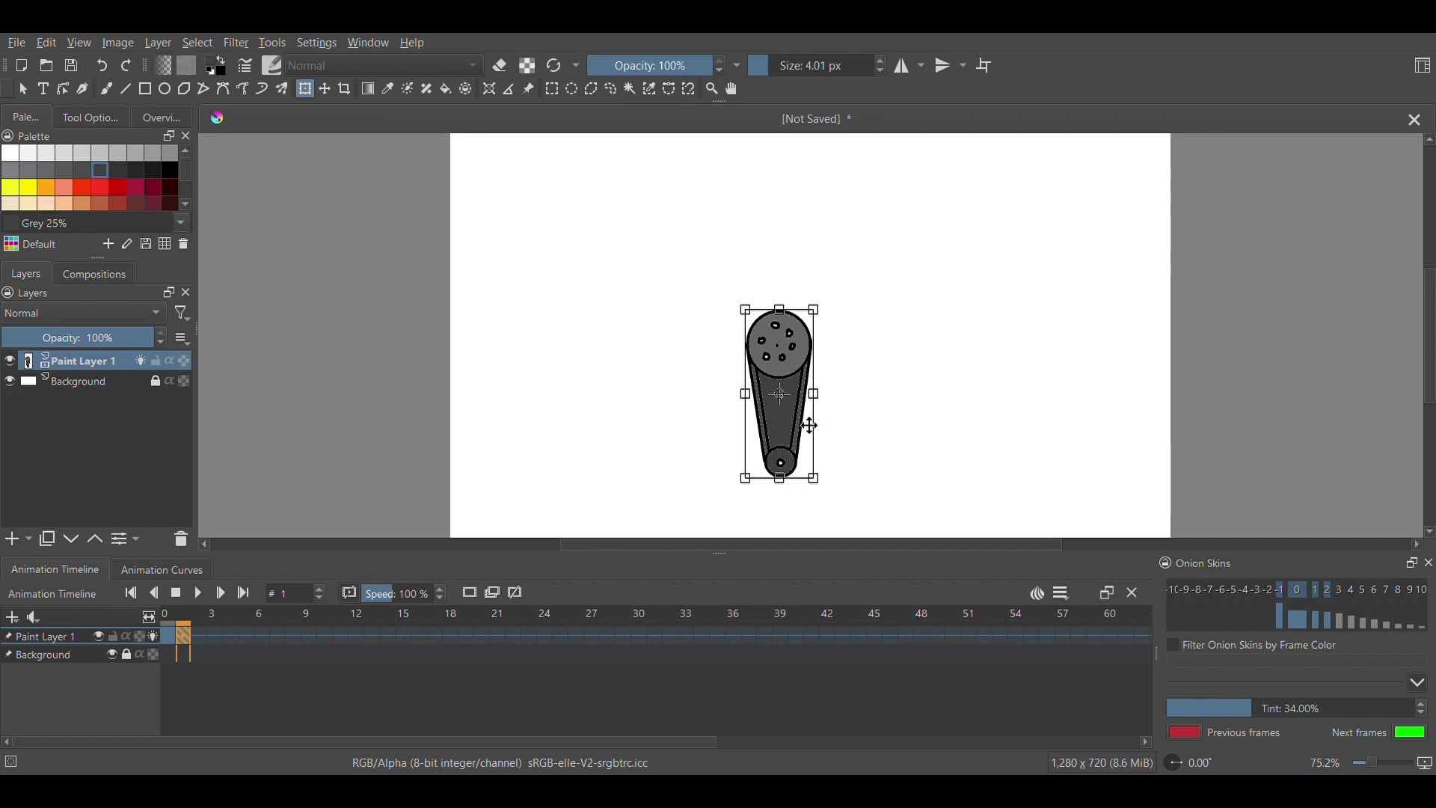
key(Return)
drag(867, 448, 872, 446)
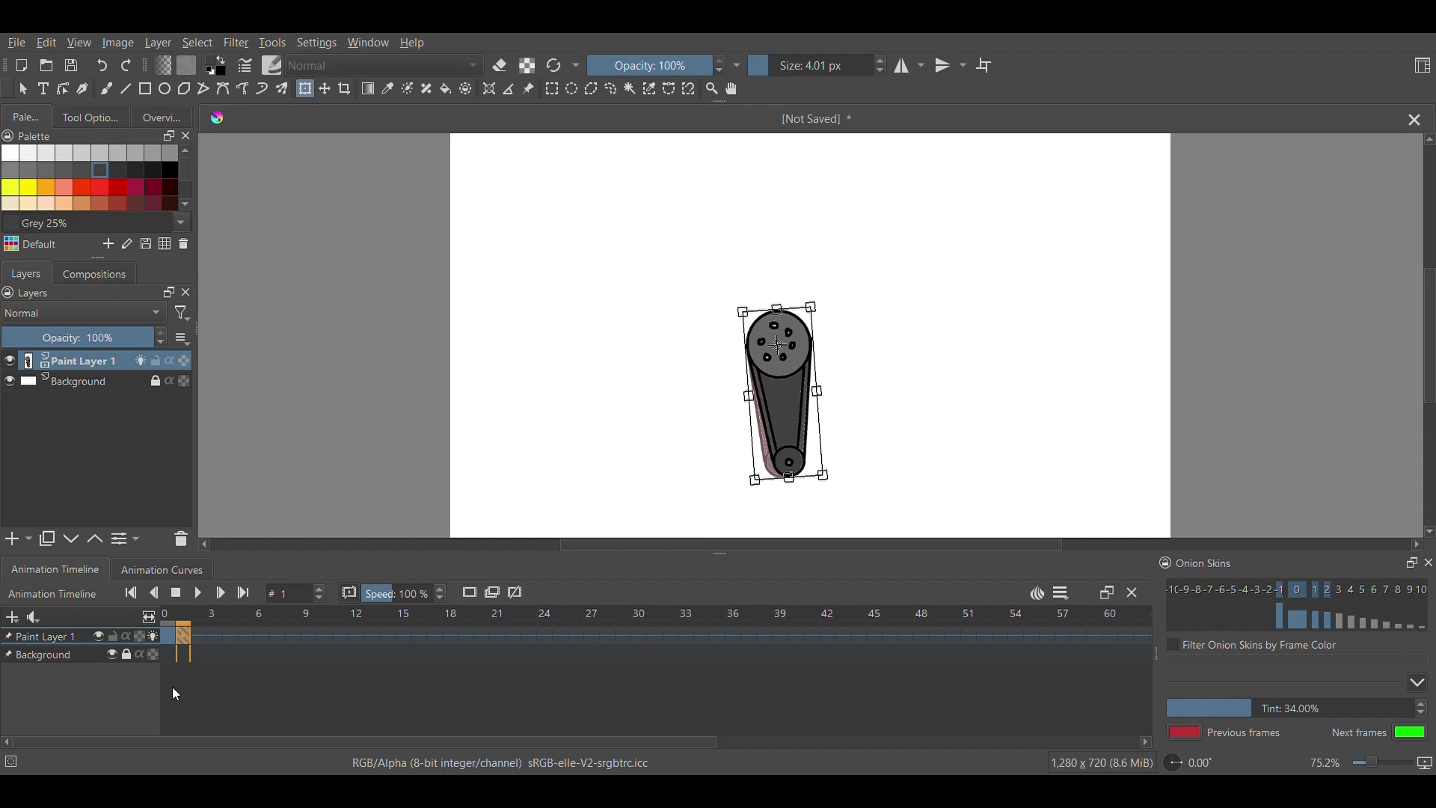
- Duplicate the arm drawing onto frame 2 and rotate it slightly further counterclockwise, with the pivot at the large wheel's centre
click(202, 645)
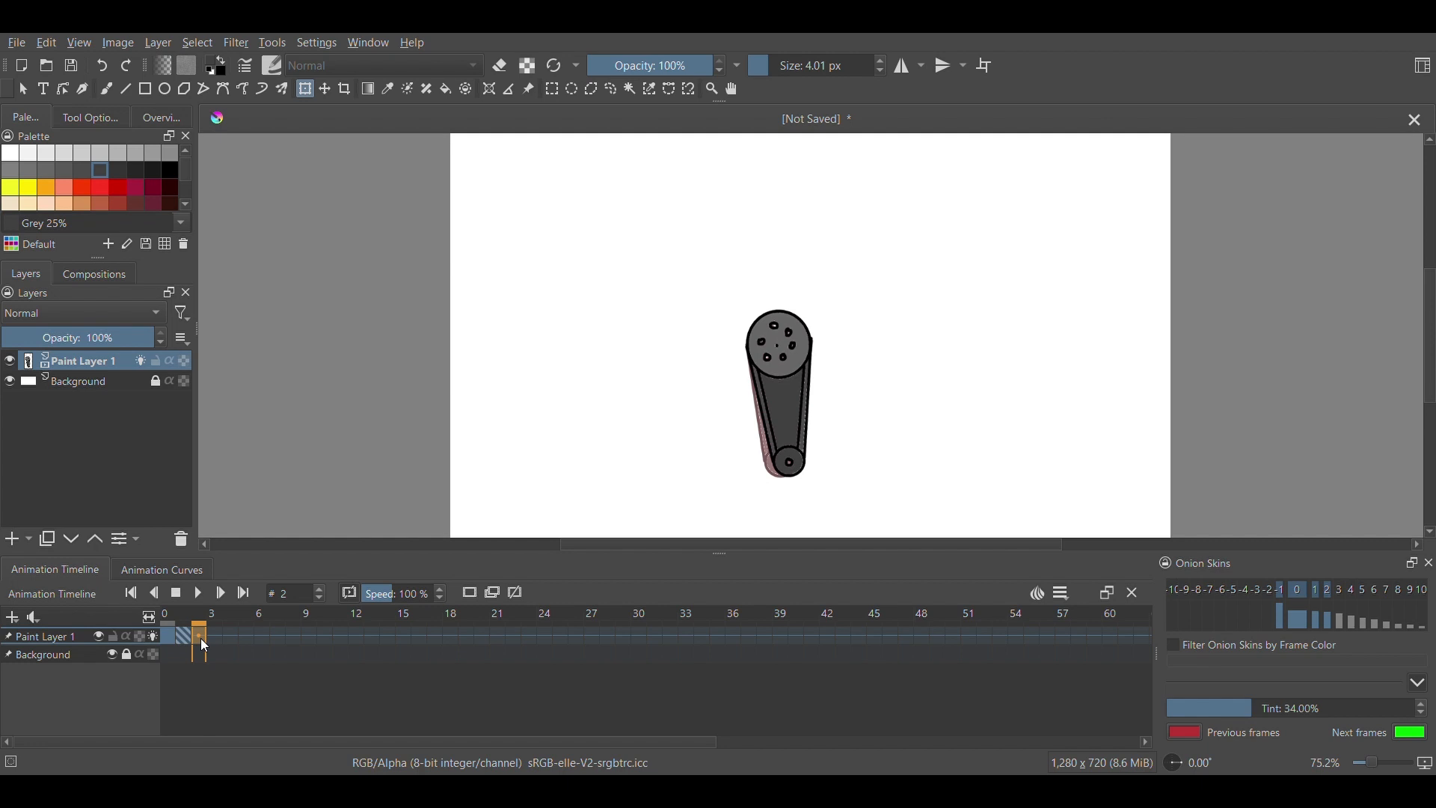
key(F6)
click(743, 424)
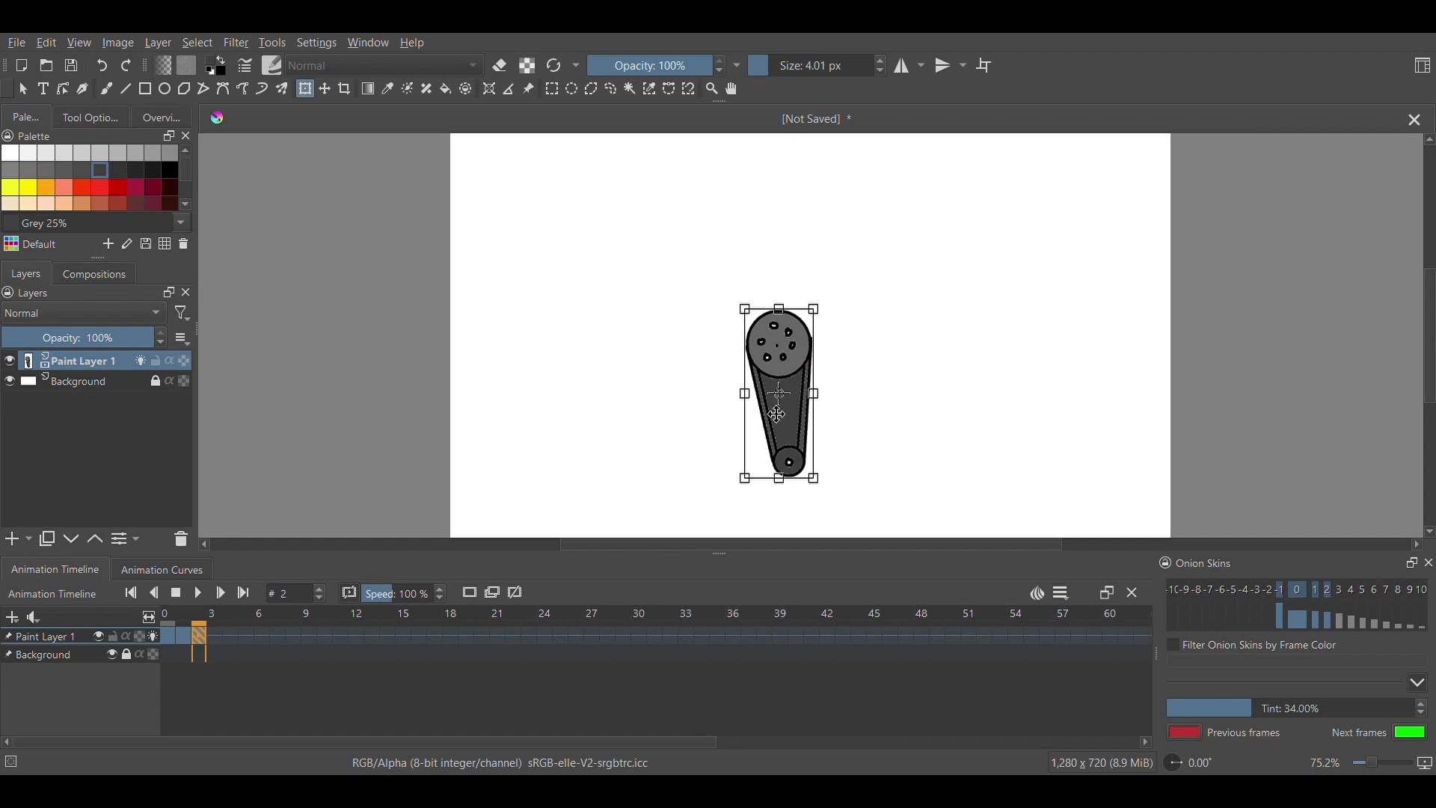
drag(780, 394, 779, 345)
drag(881, 453, 885, 442)
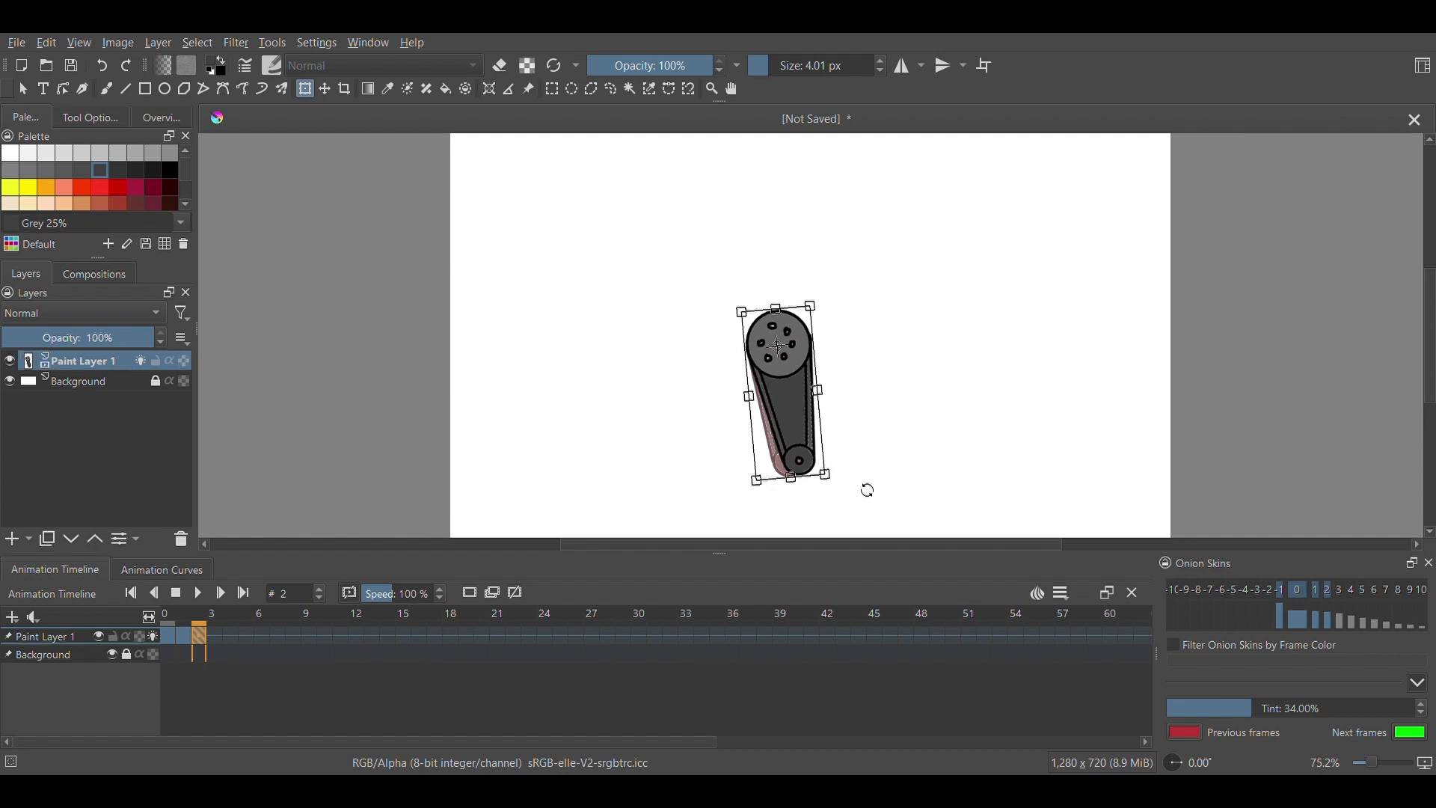
- Add a duplicate keyframe at frame 3 and rotate its arm slightly counterclockwise around the large wheel's centre
click(215, 638)
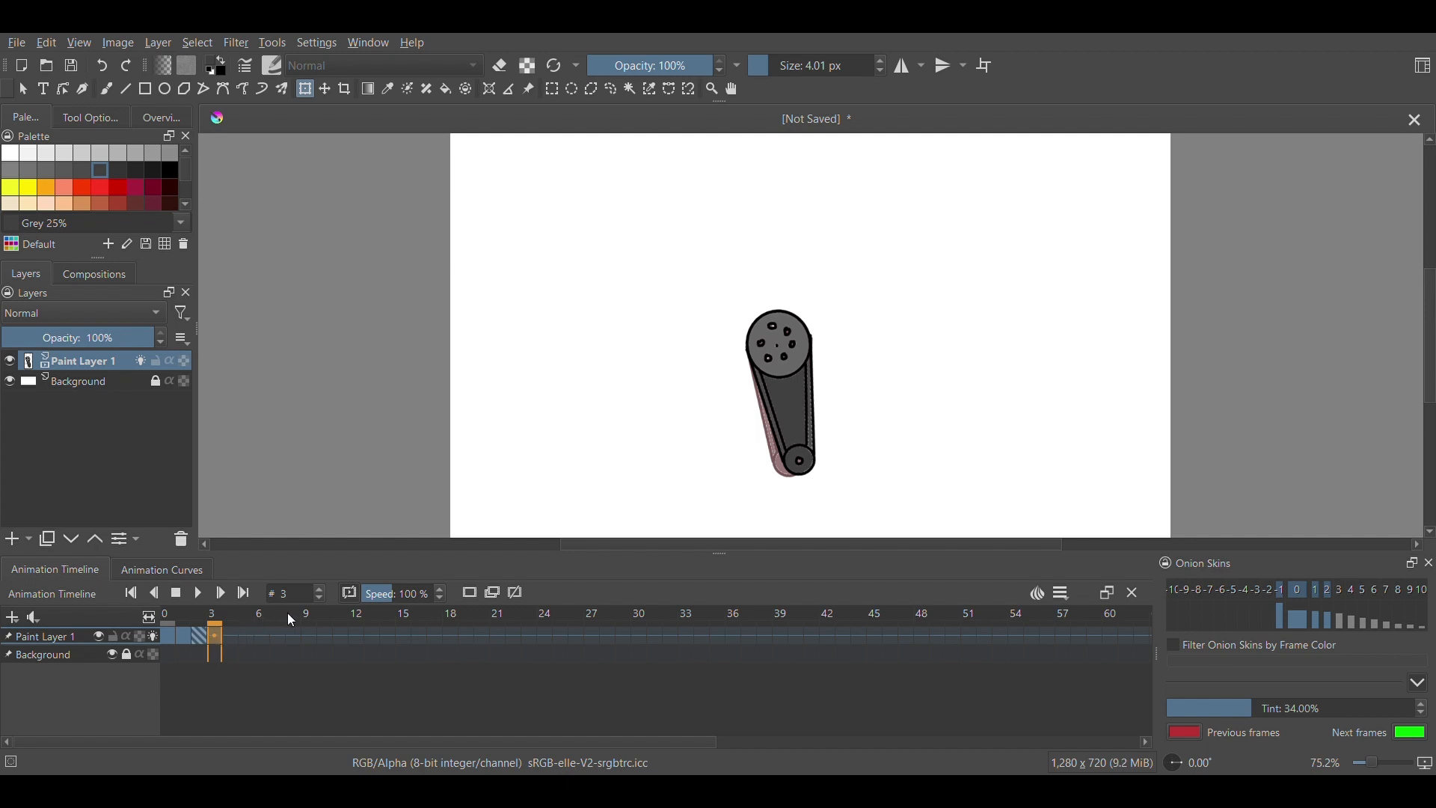
key(ctrl+d)
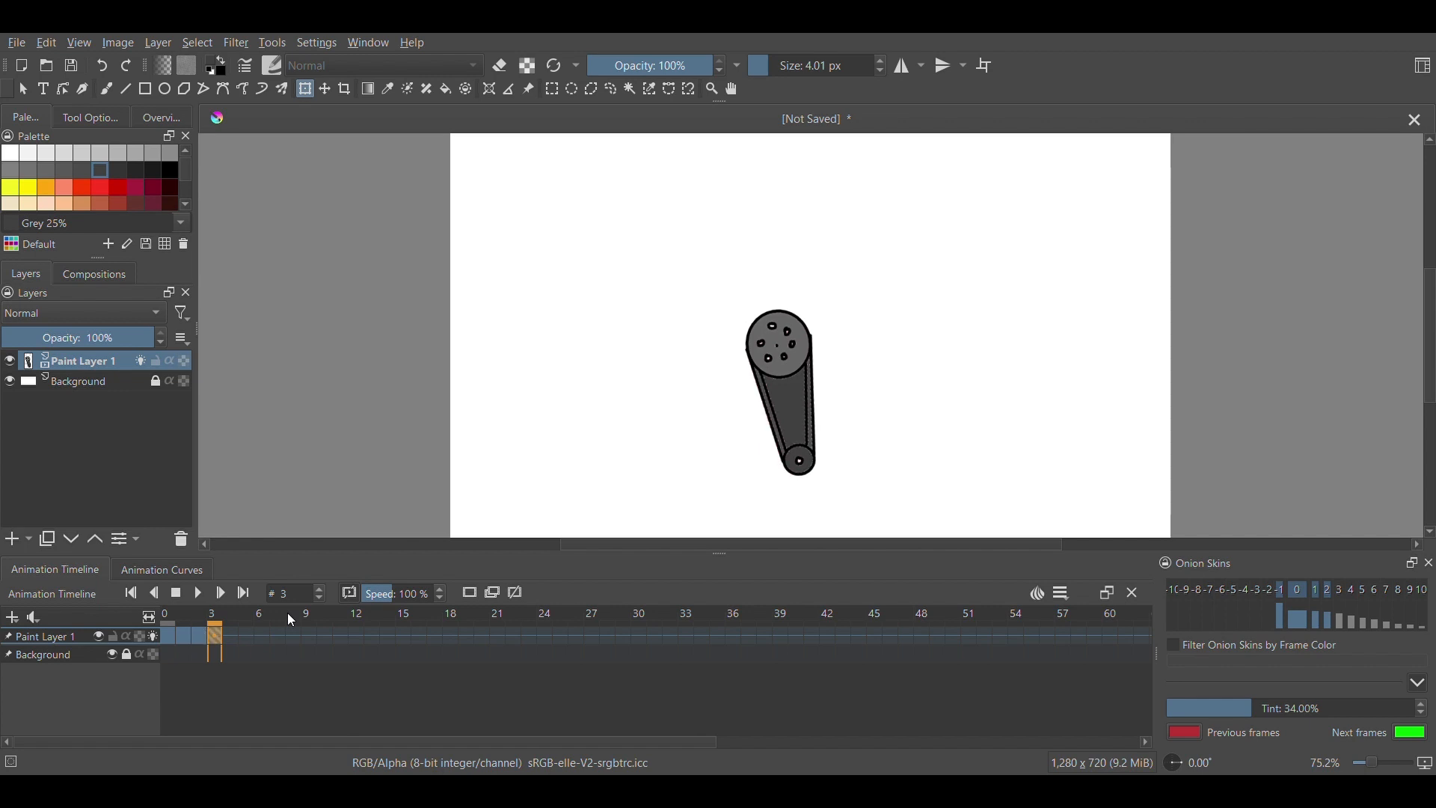
click(786, 355)
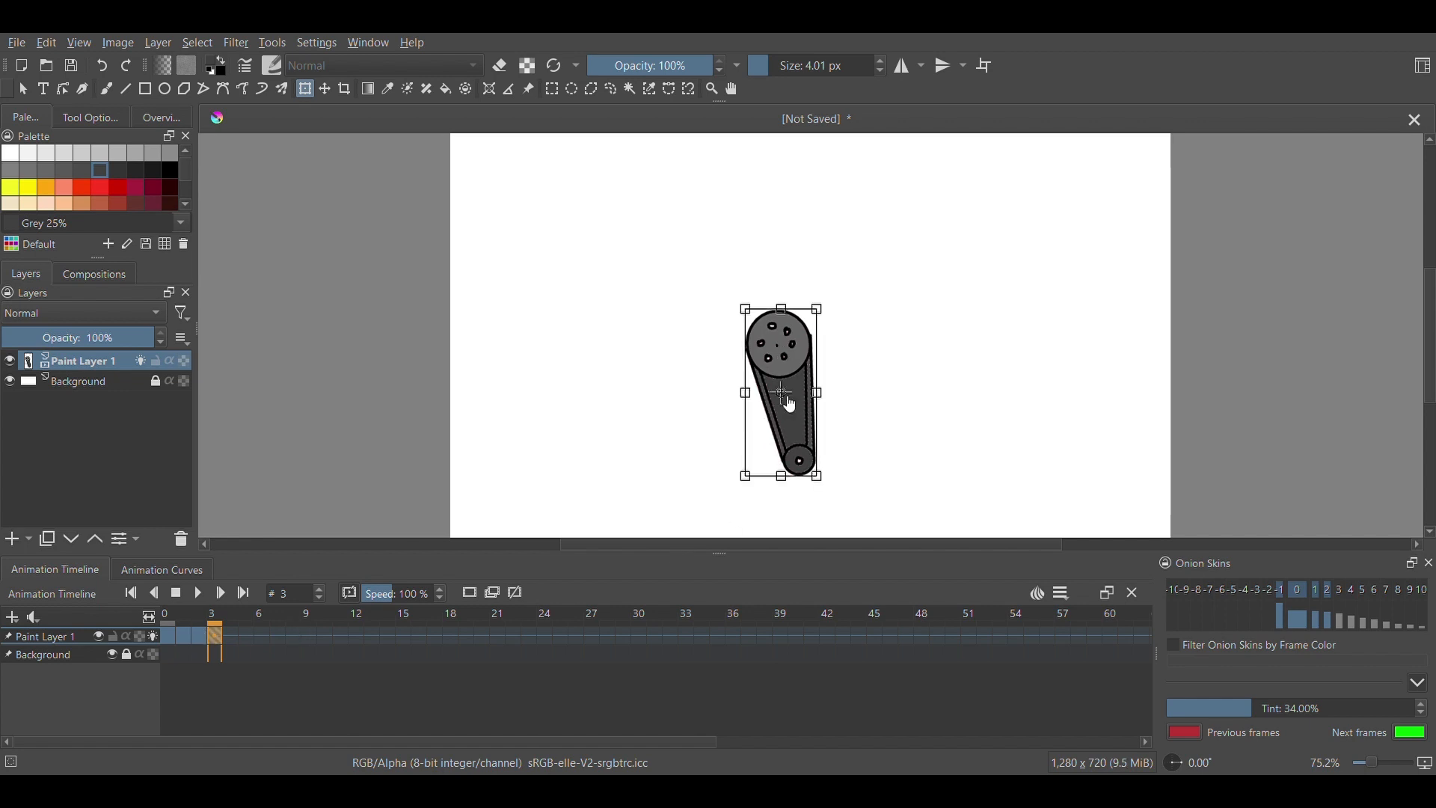
drag(782, 393, 779, 346)
drag(872, 452, 882, 447)
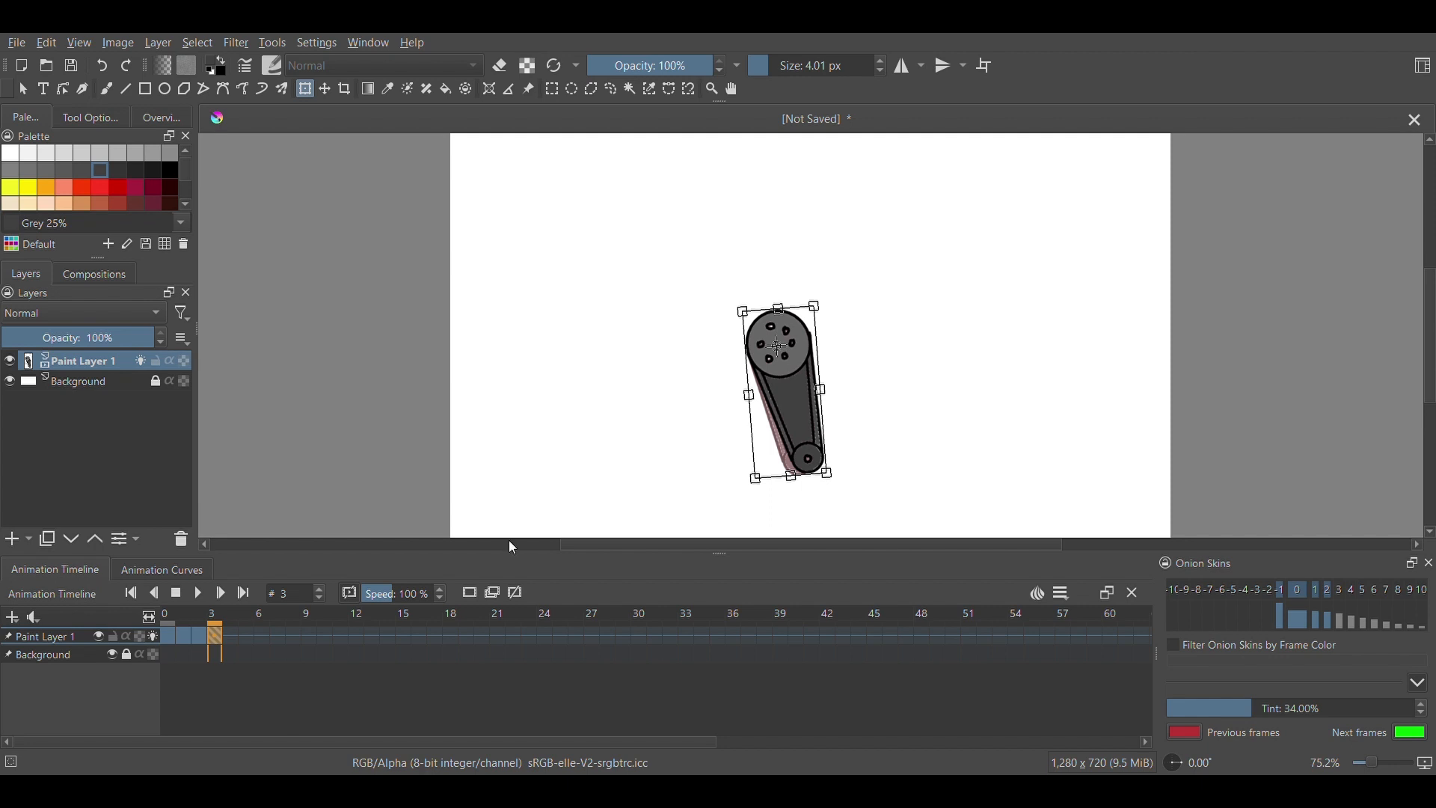
- Duplicate the drawing onto frame 4, move the transform pivot to the large wheel's centre, and rotate the arm further counterclockwise
click(226, 638)
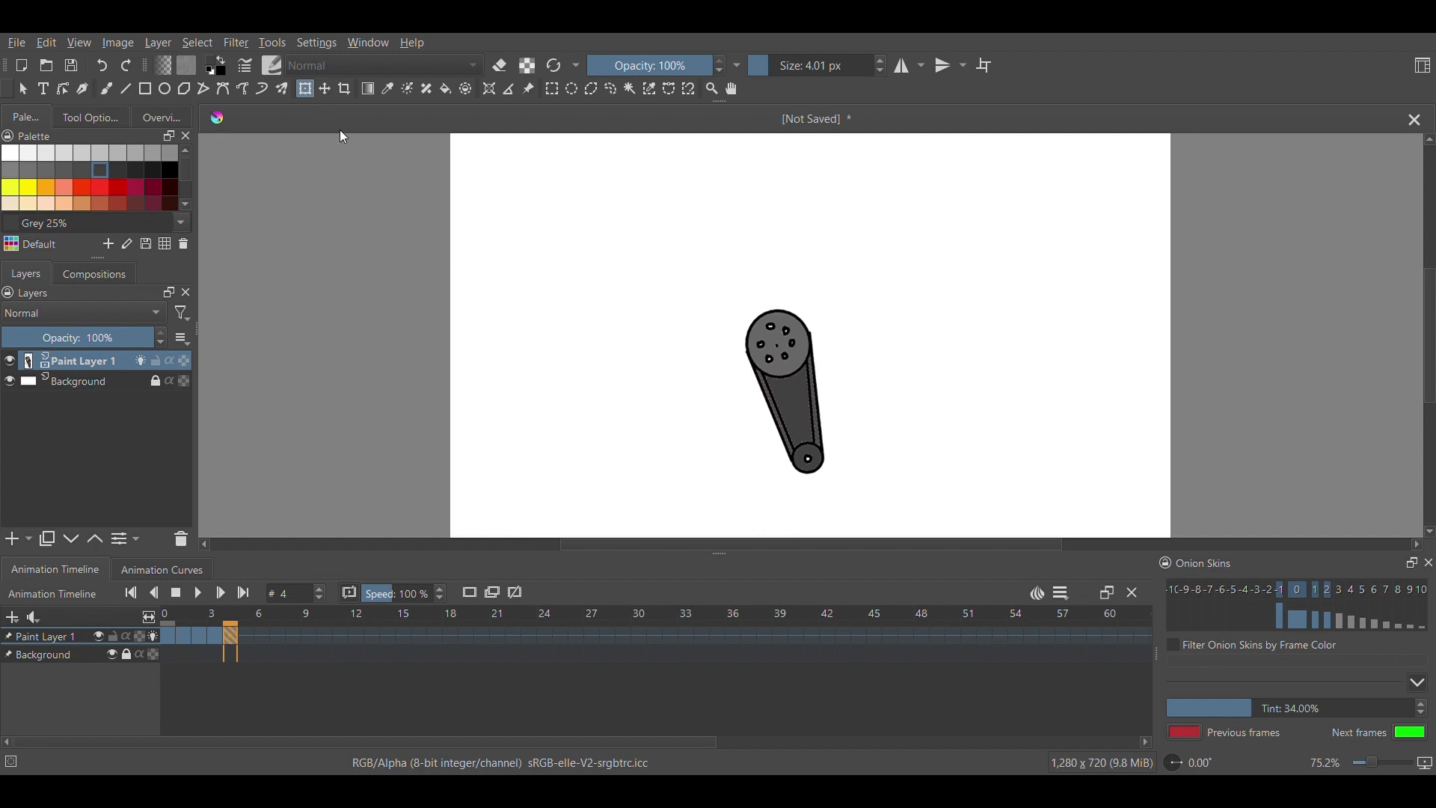
click(757, 416)
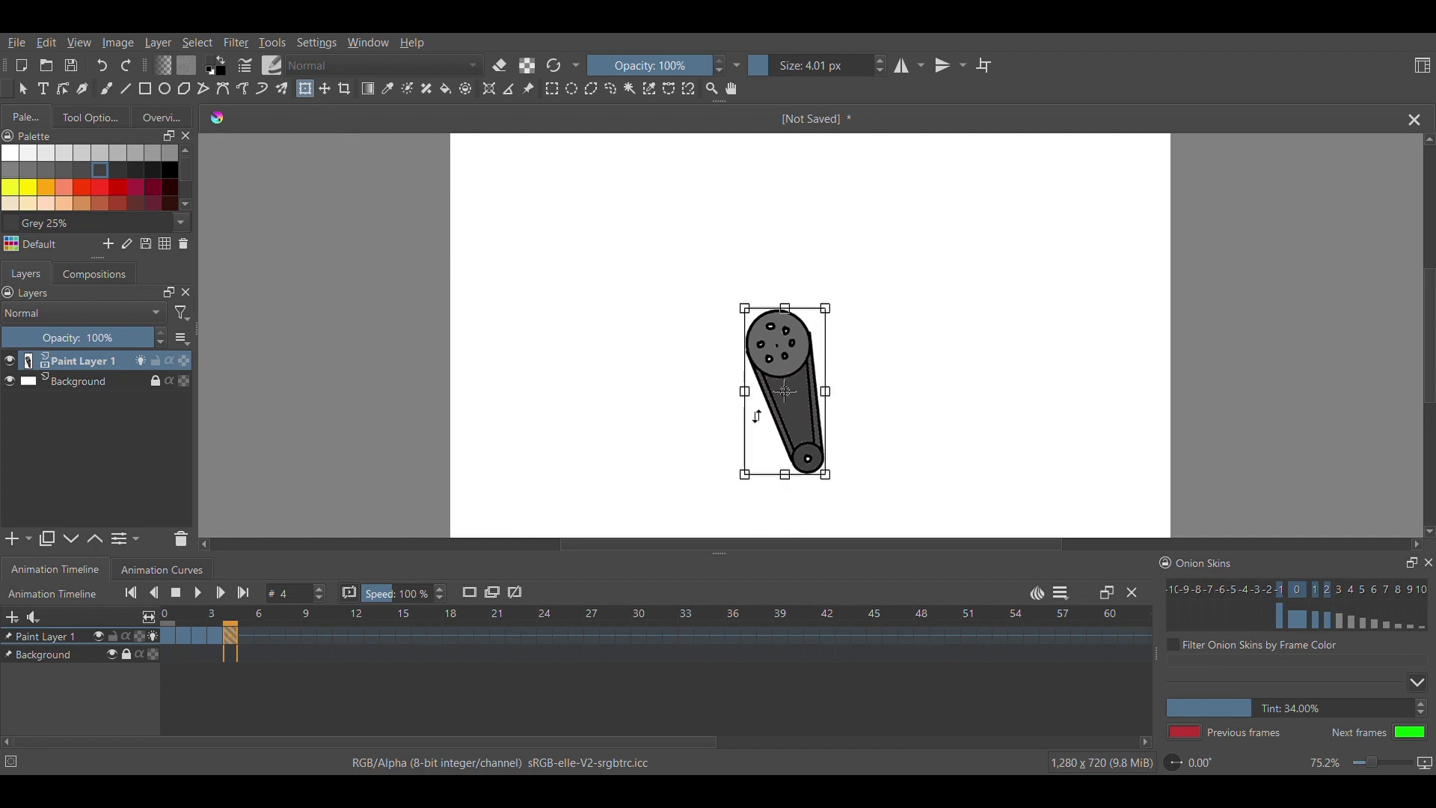
key(Return)
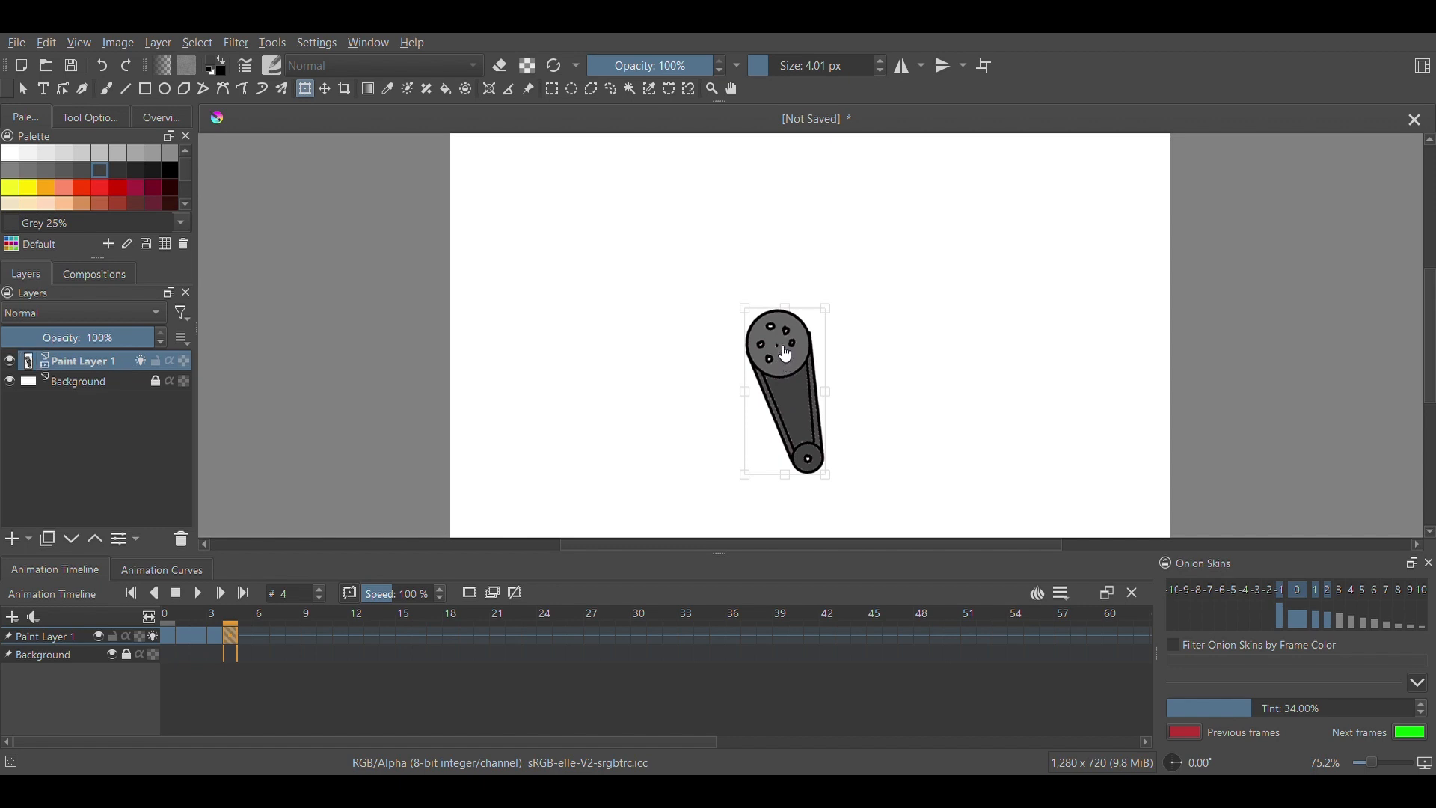
click(785, 356)
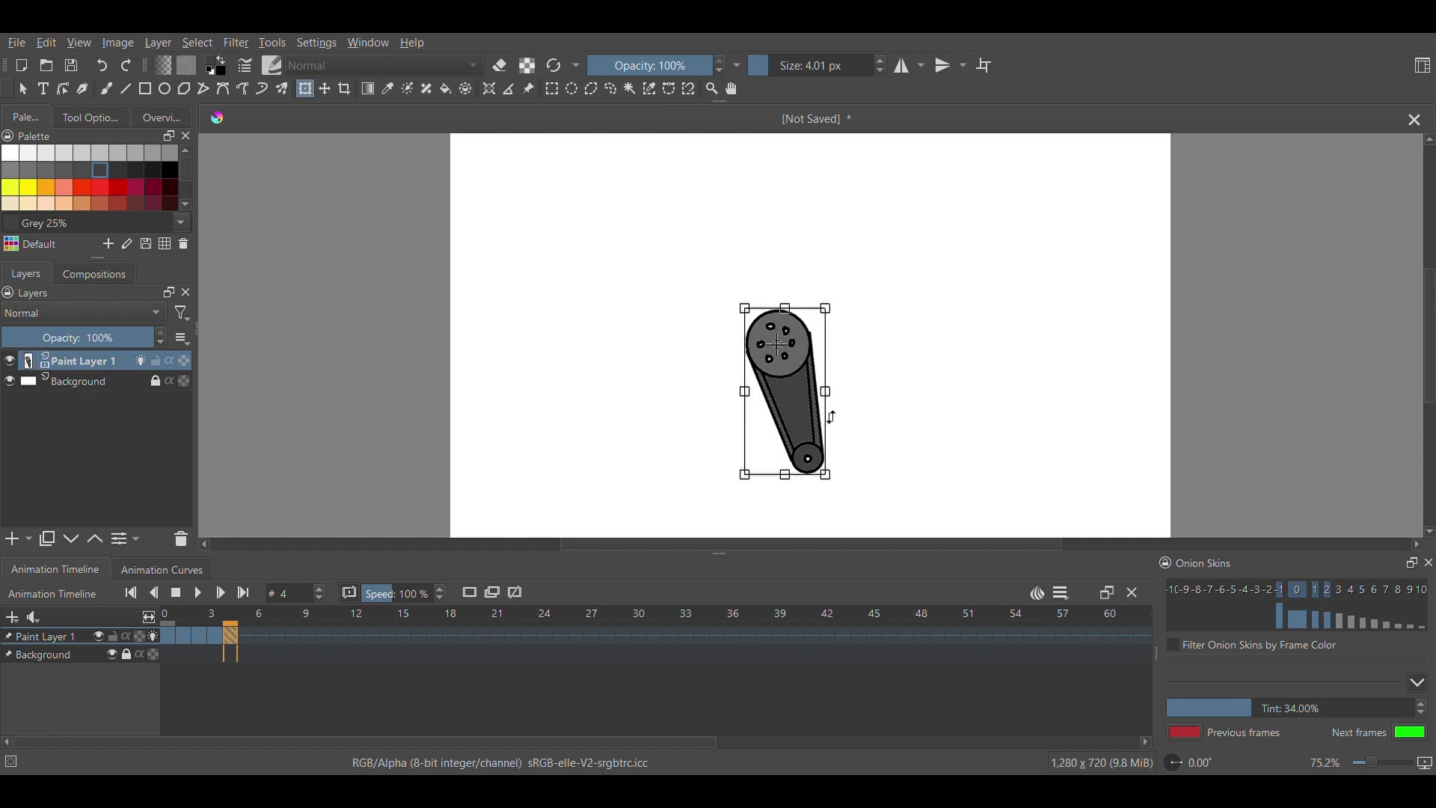
drag(843, 431, 914, 454)
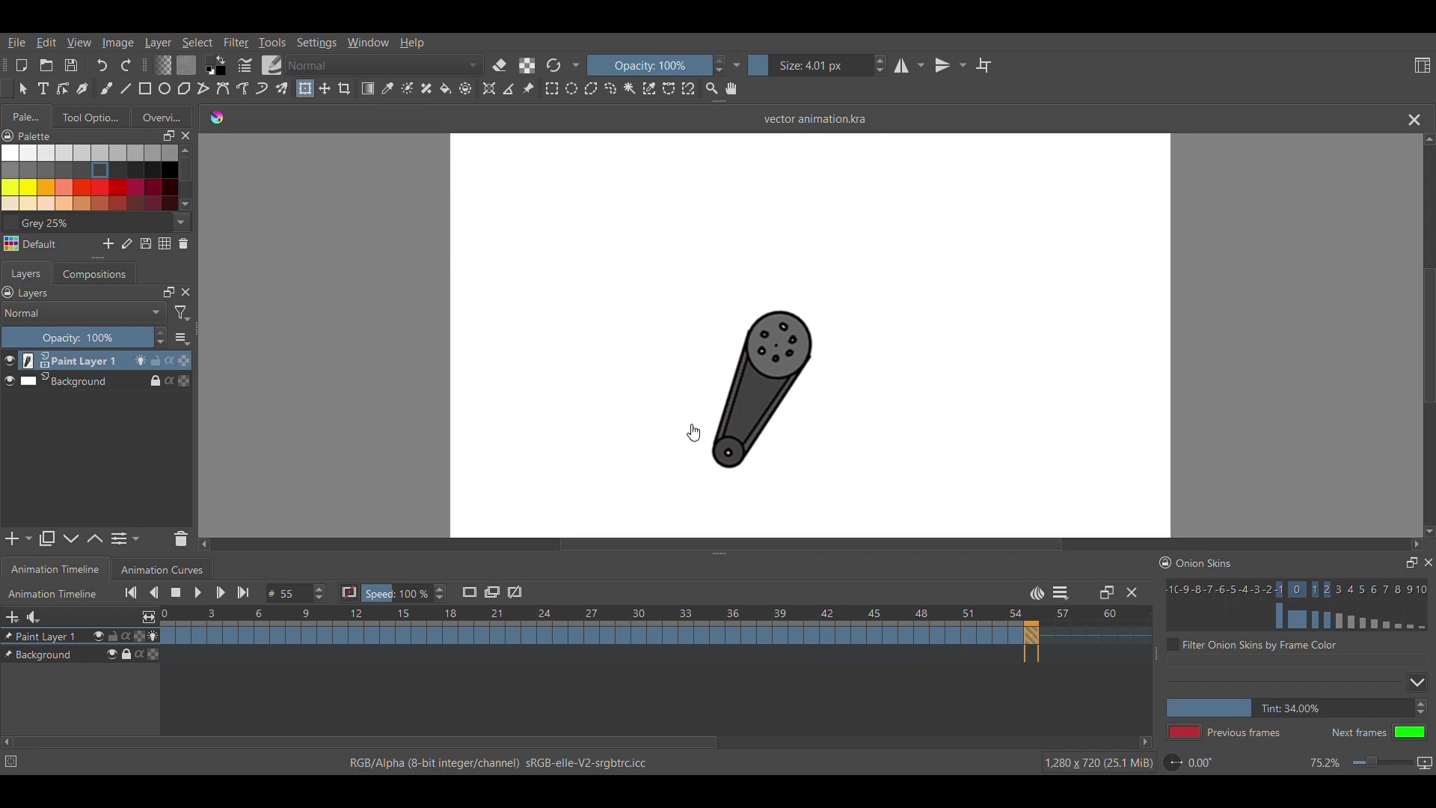
- Copy the frame 0 keyframe to frame 62 as a reference for the arm's starting position
click(165, 639)
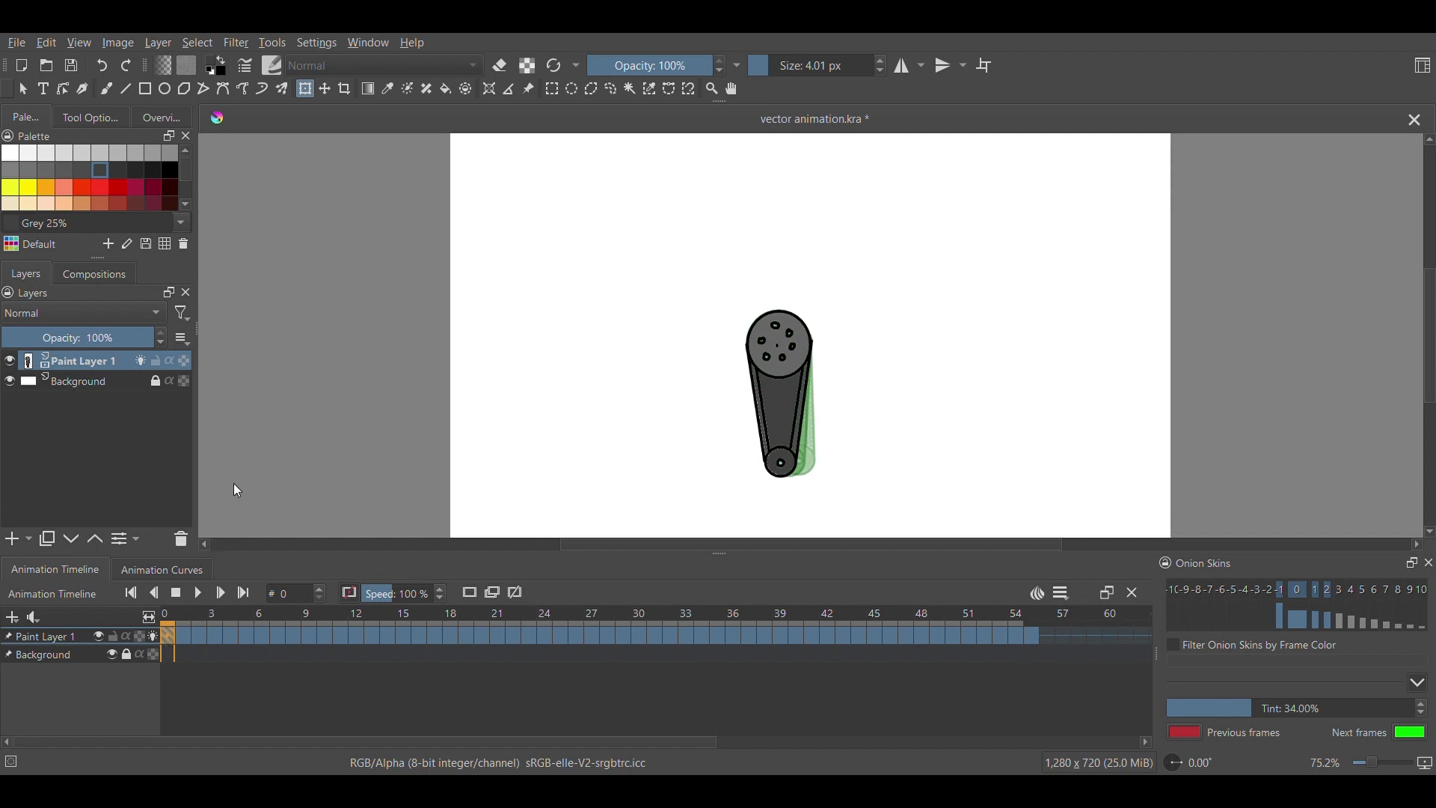
drag(648, 742, 859, 639)
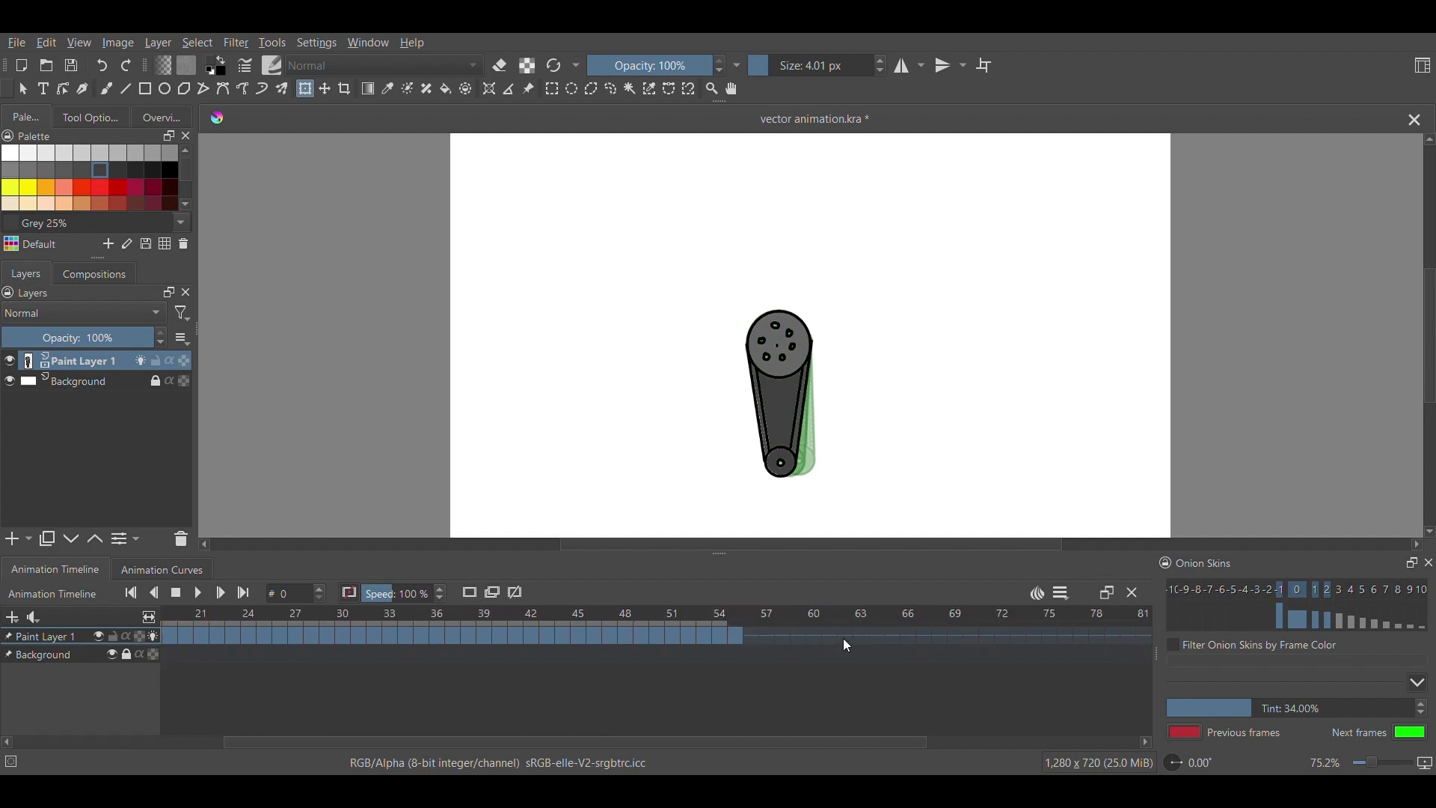
click(845, 641)
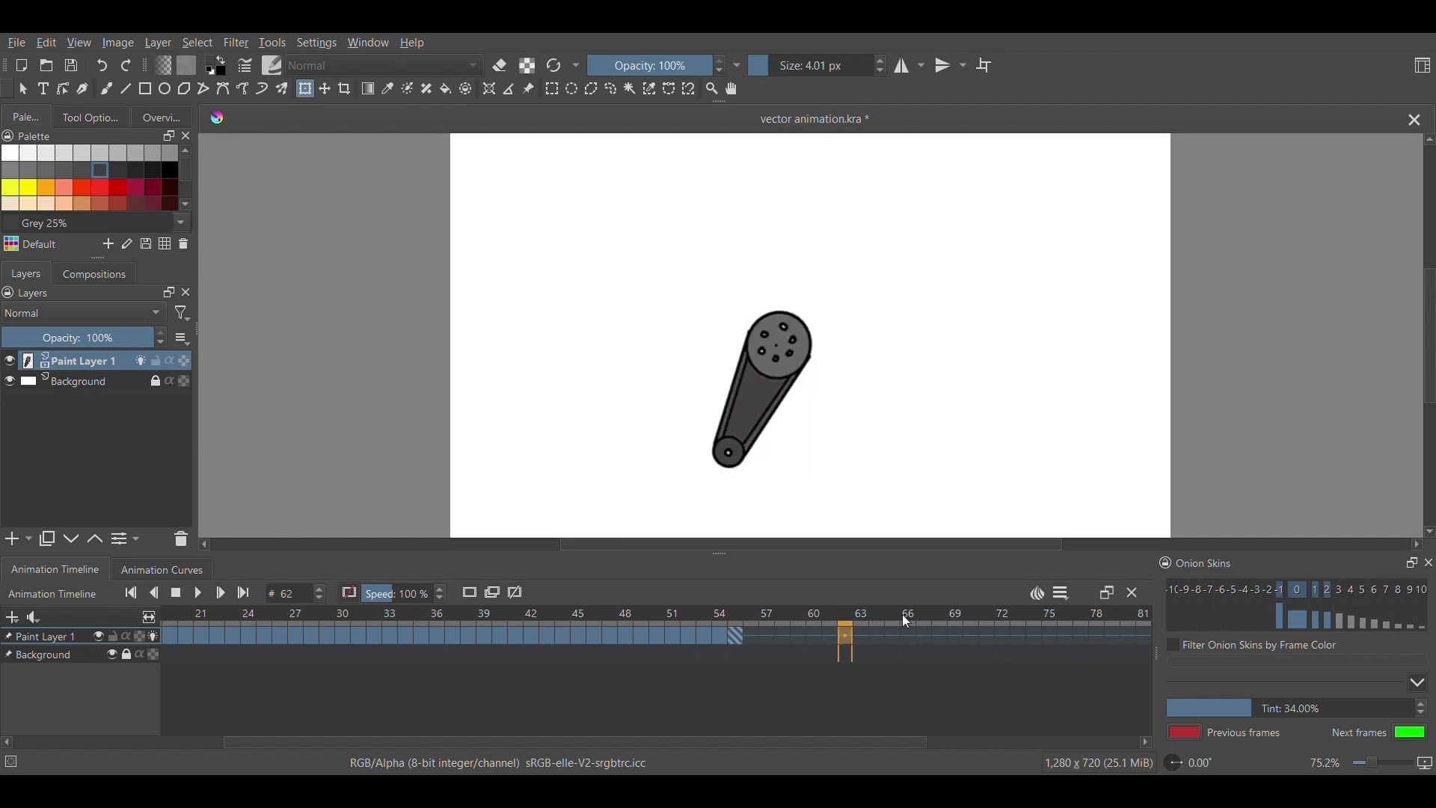
click(933, 506)
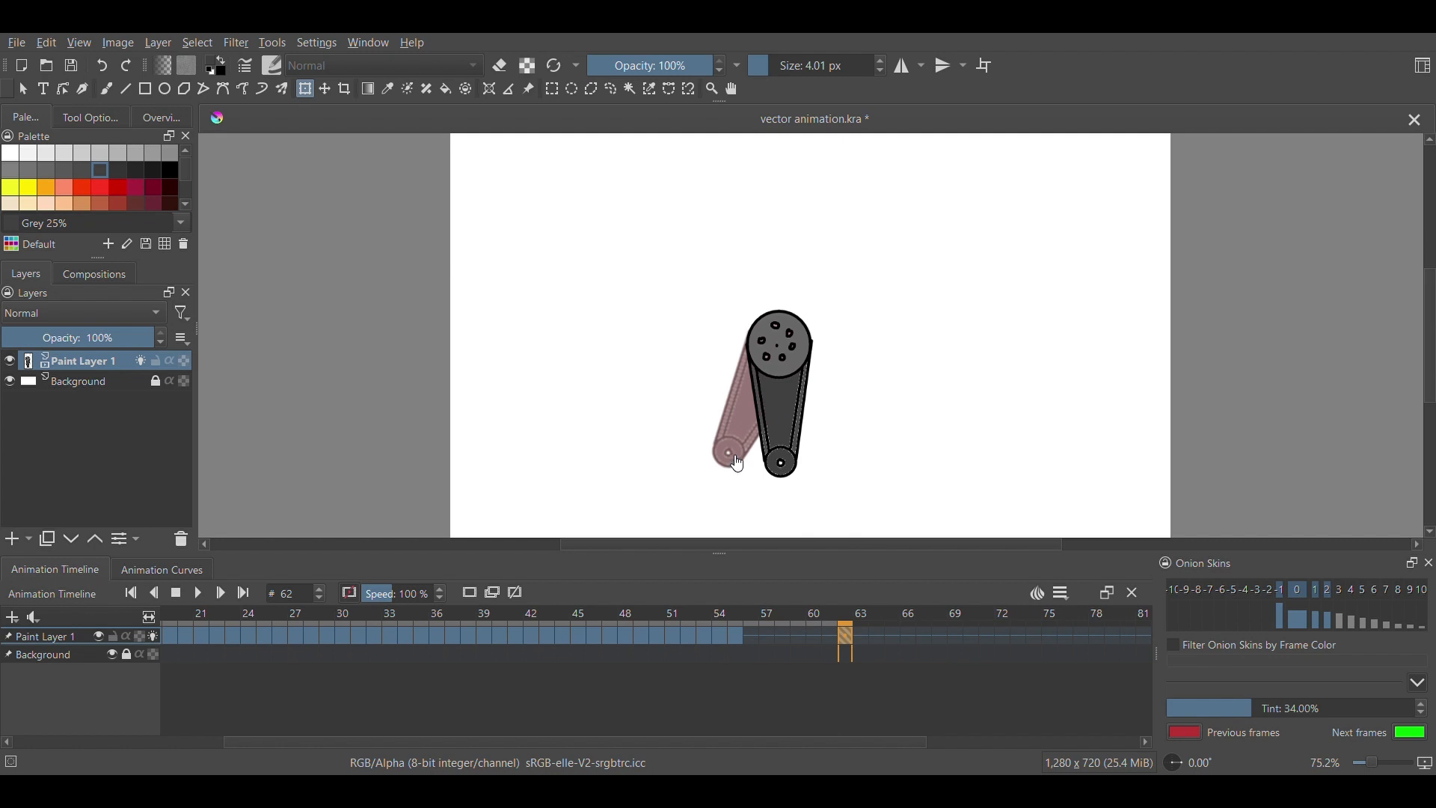
- Rotate the arm on frame 55 slightly counterclockwise around the large wheel's centre, toward the onion-skinned starting position
click(736, 638)
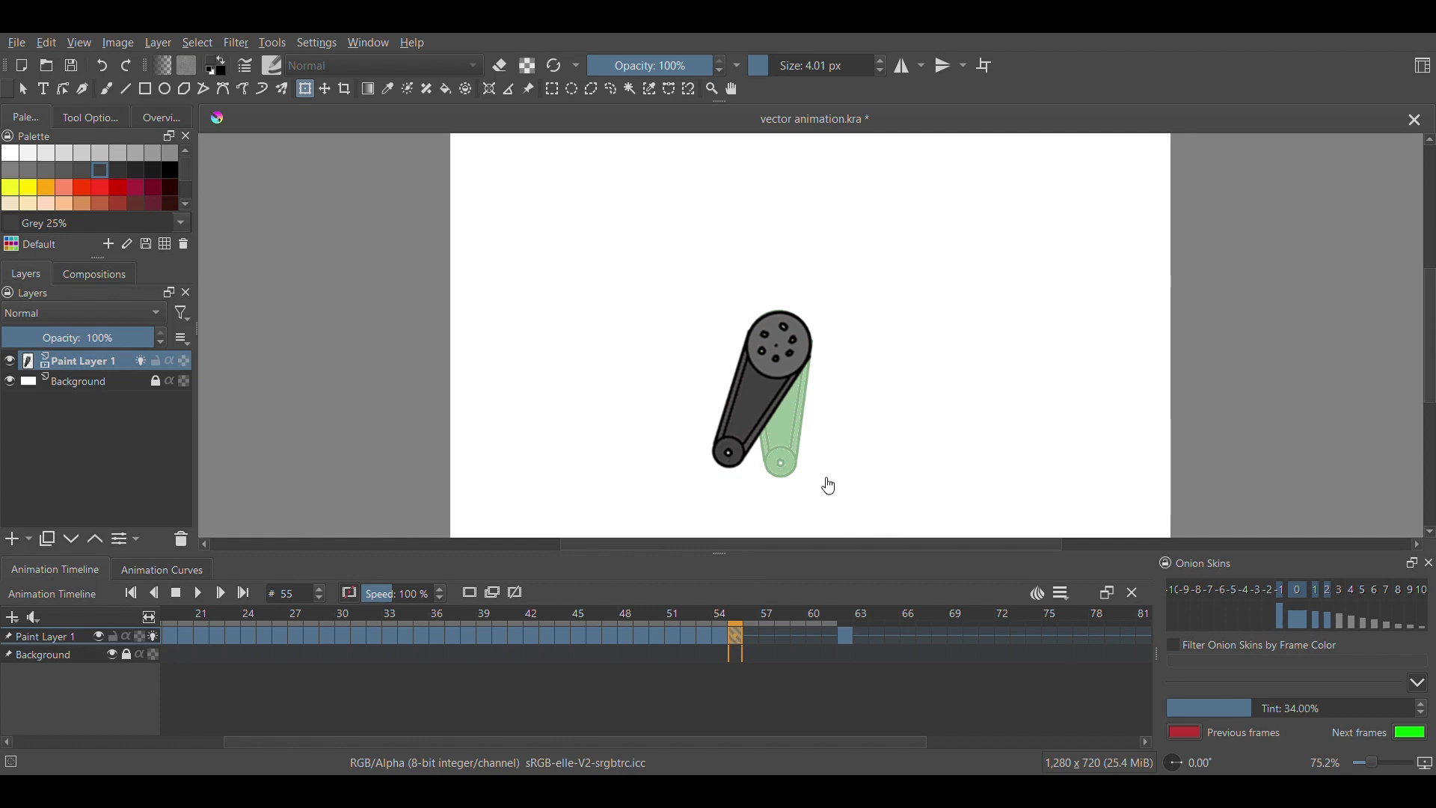
click(721, 641)
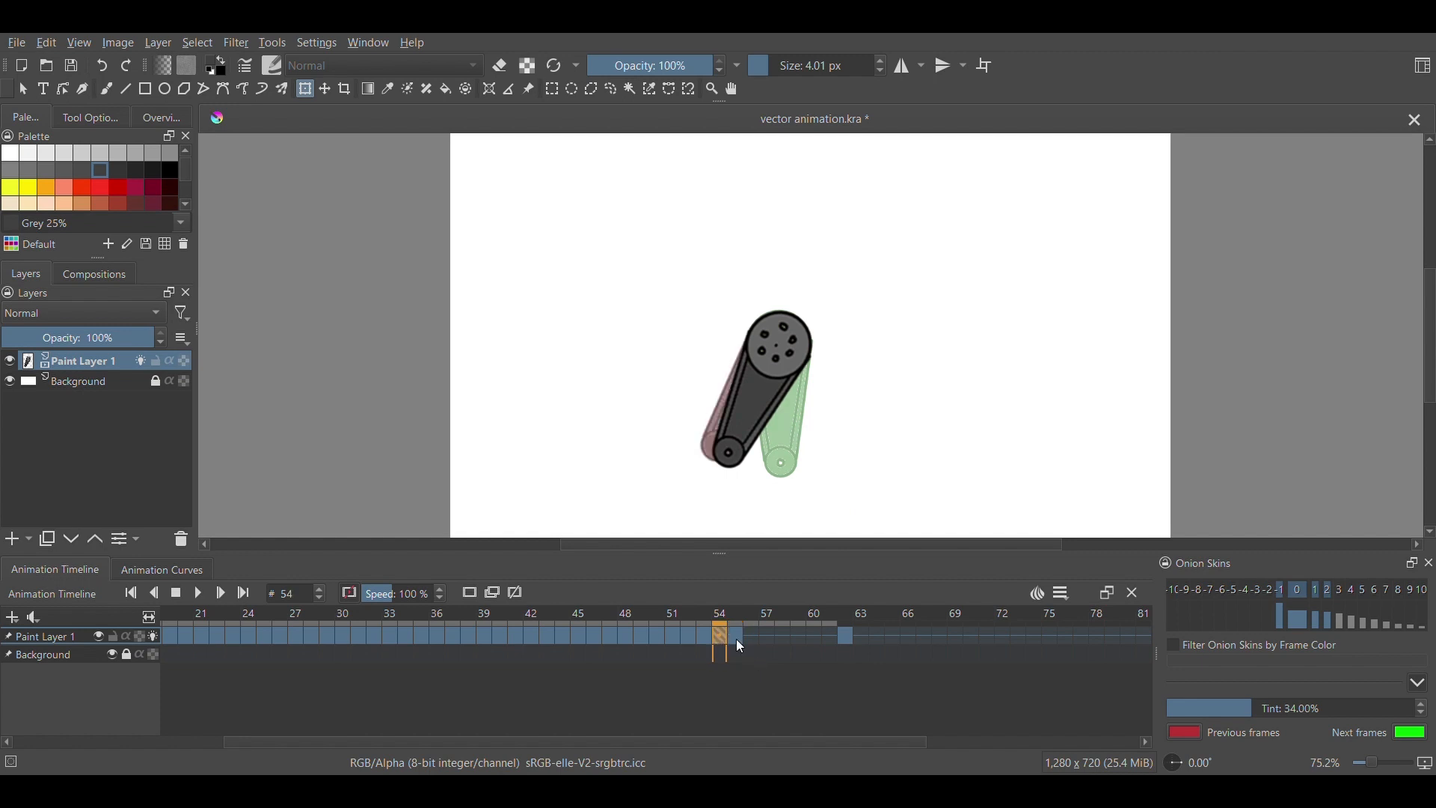
click(736, 638)
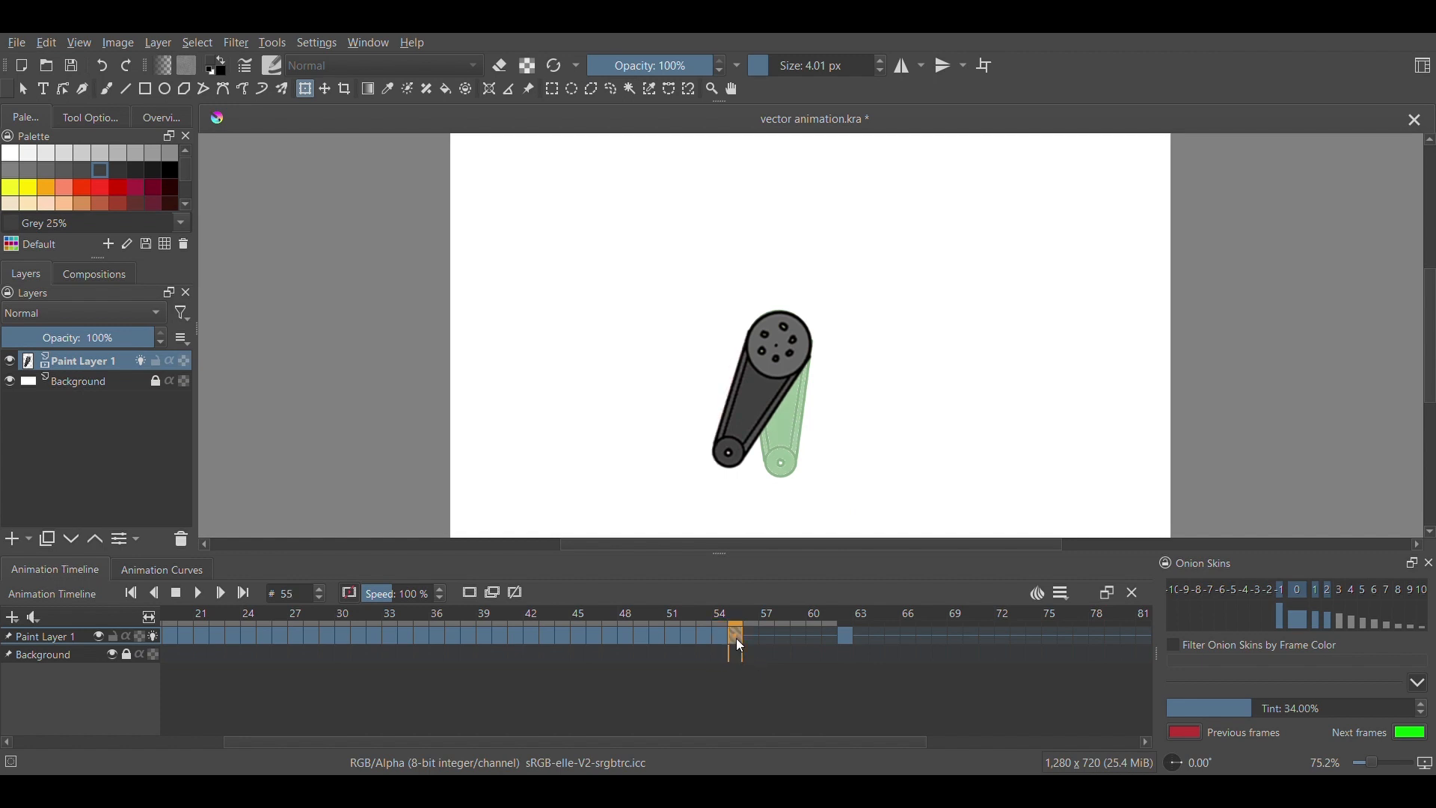
click(878, 379)
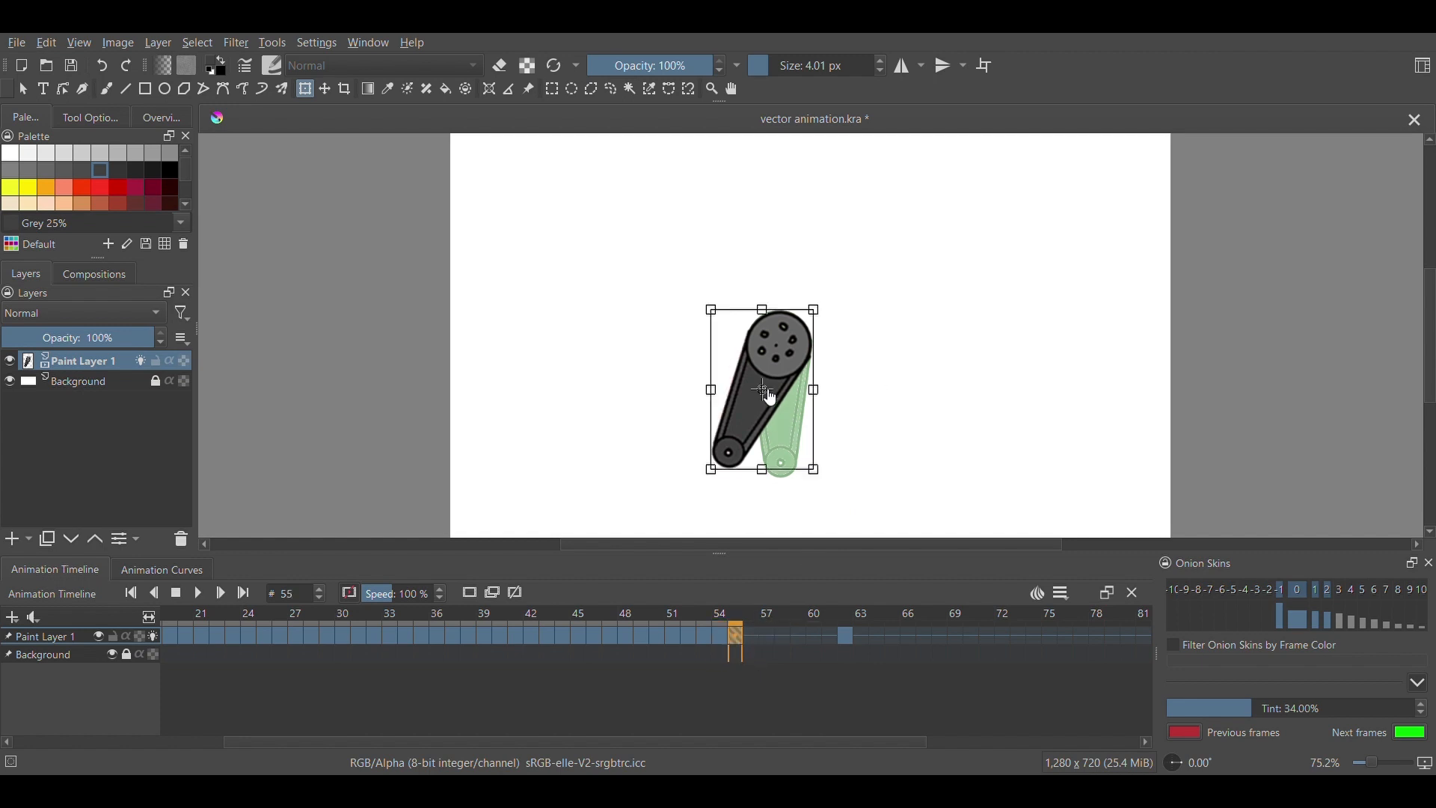
key(Return)
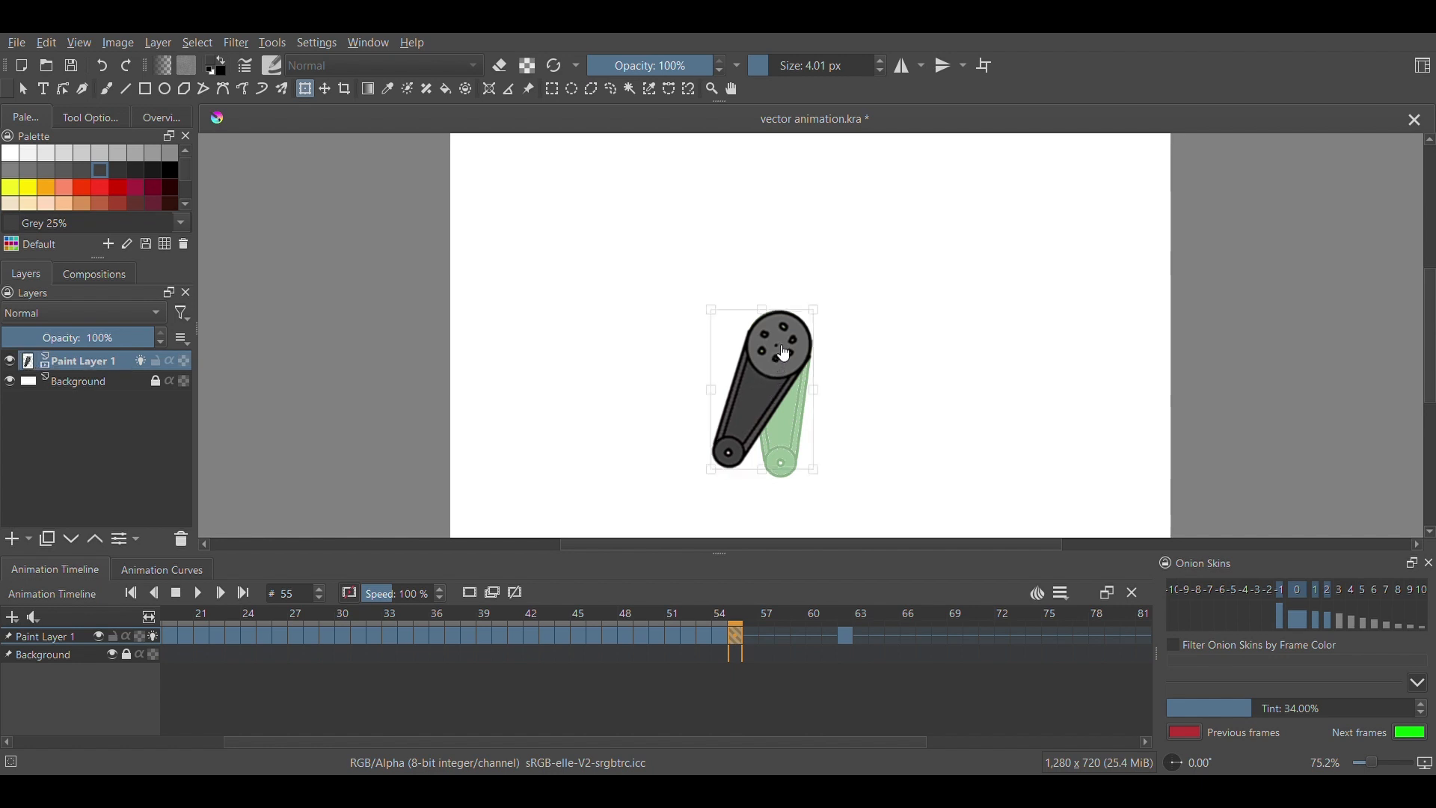
click(775, 344)
drag(585, 386, 618, 404)
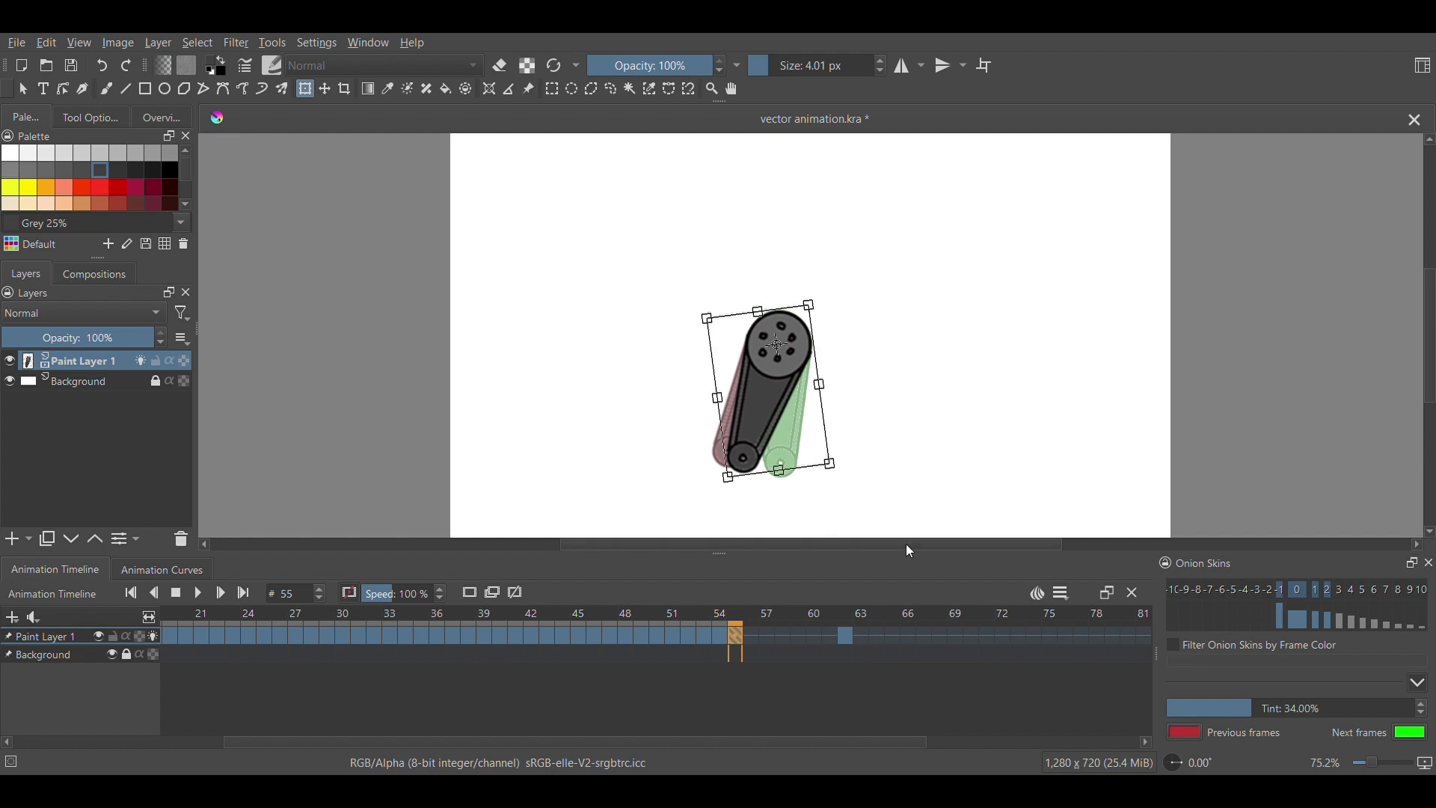
- Add duplicate keyframes at frames 56 and 57, rotating the arm a little further counterclockwise in each to approach the starting position
click(754, 635)
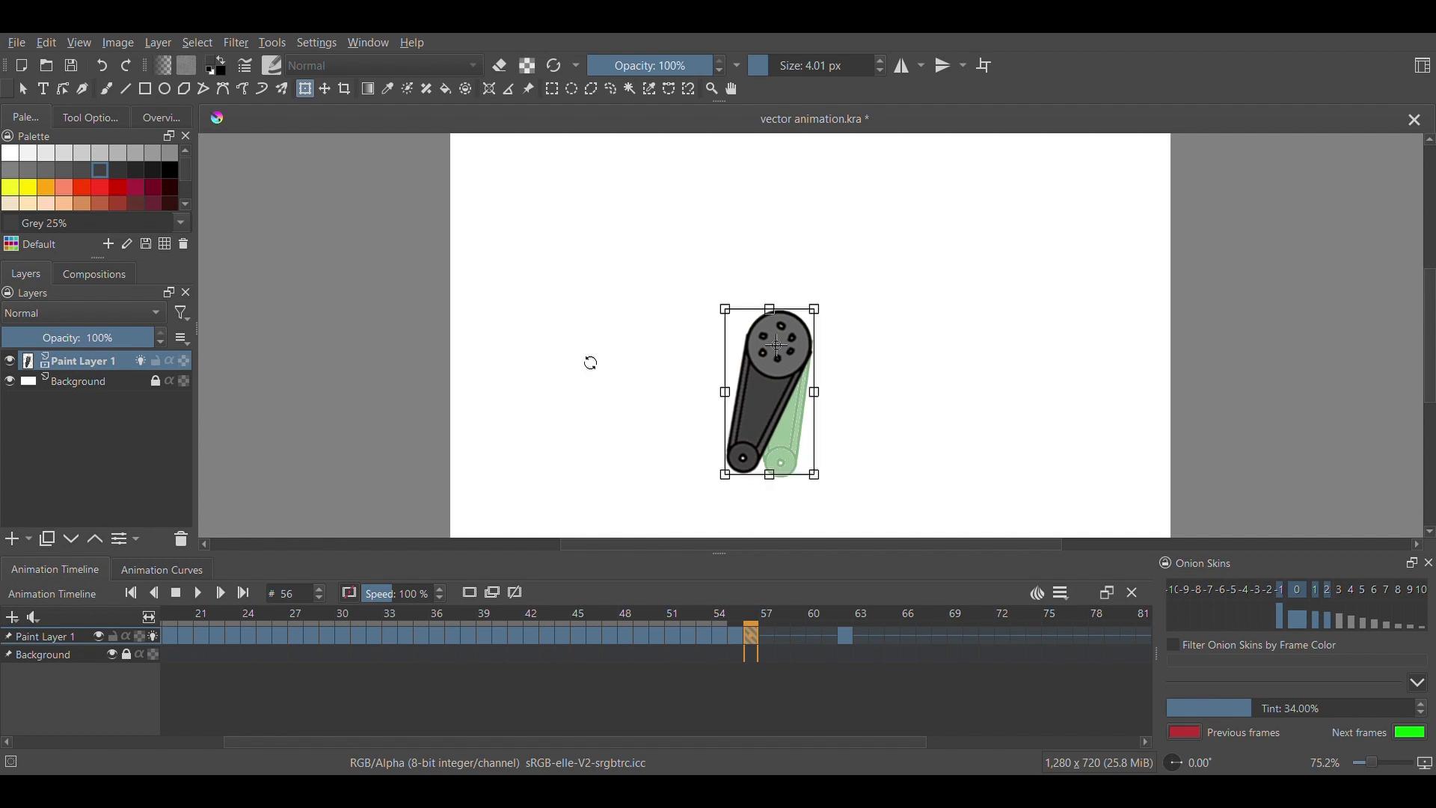
drag(590, 359, 622, 370)
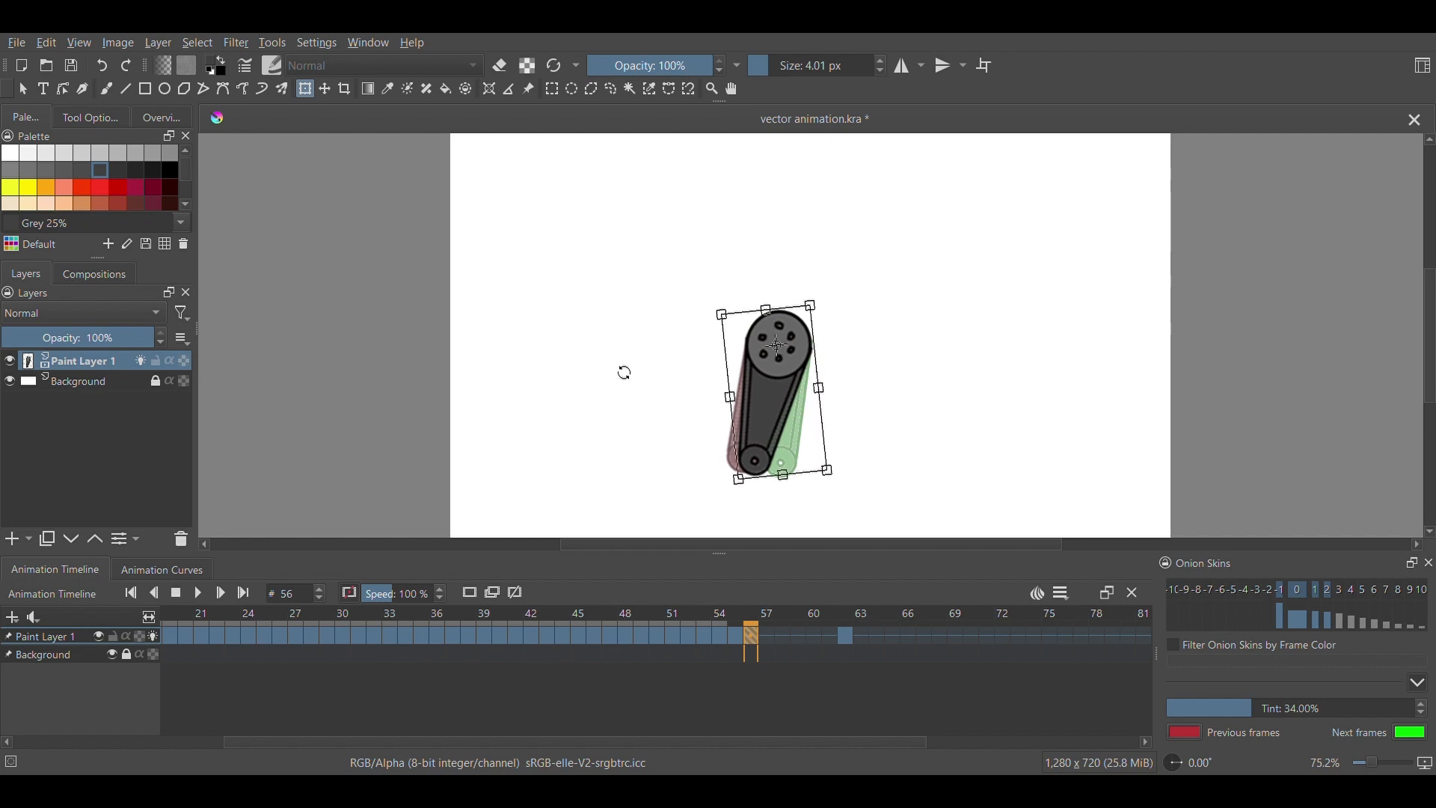
click(764, 638)
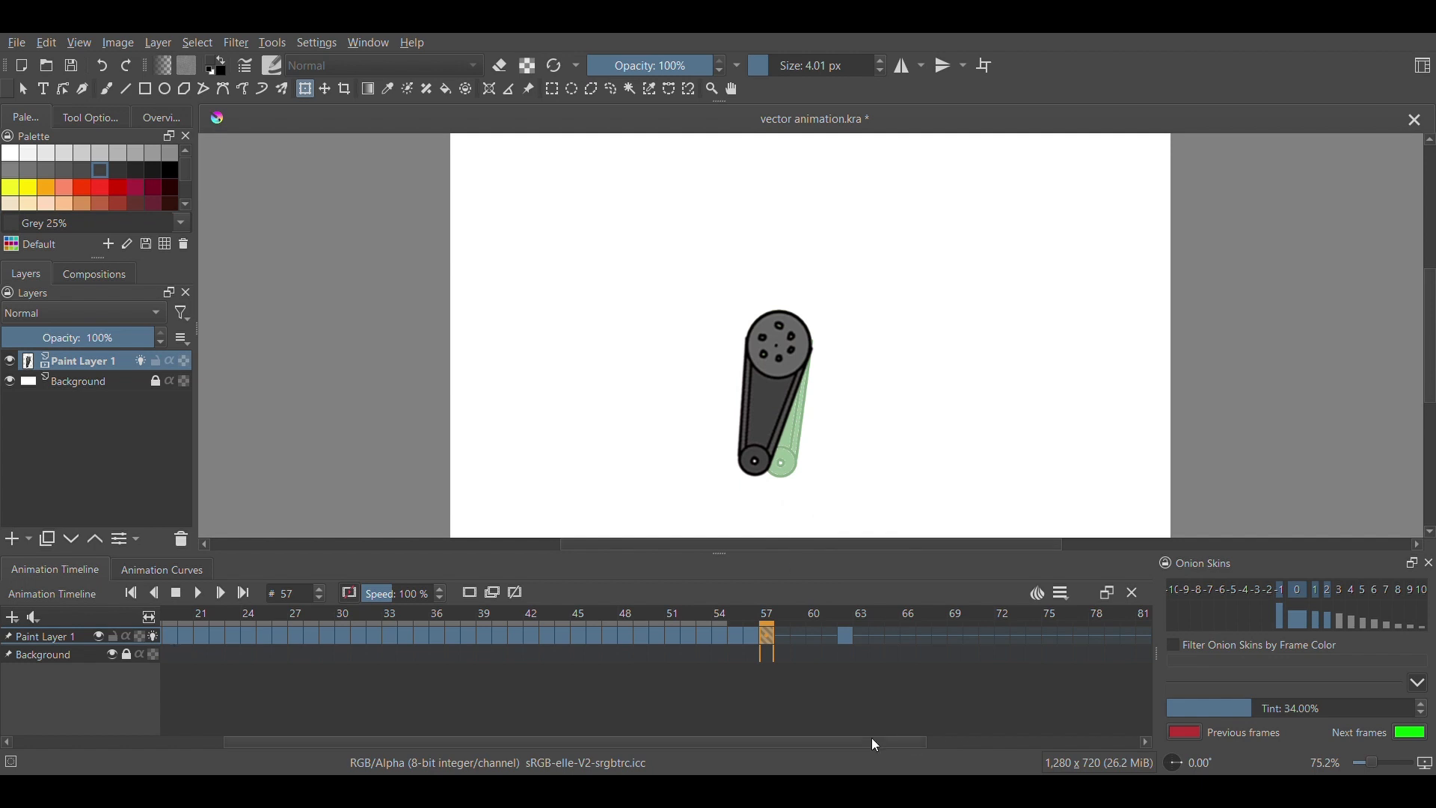
click(793, 494)
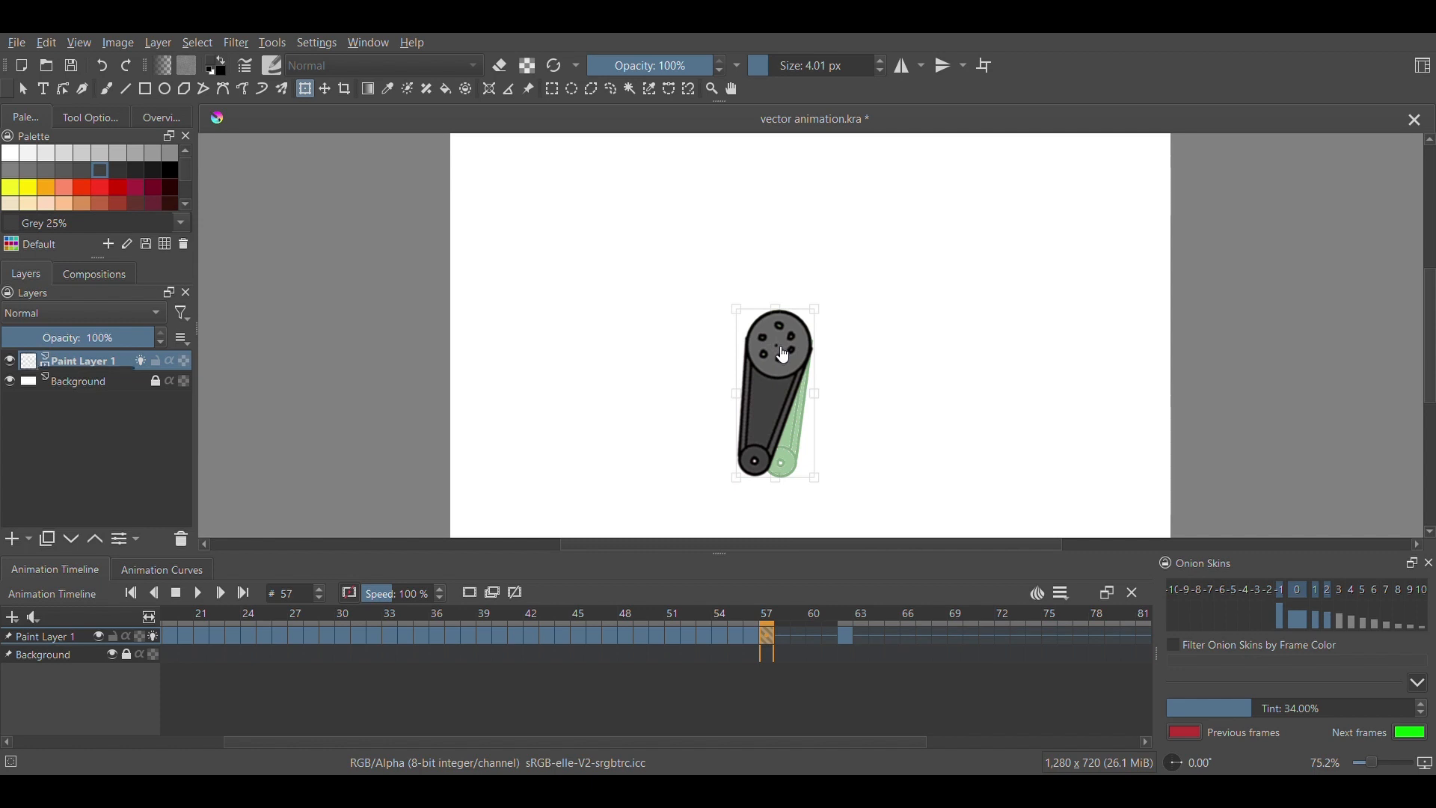
mouse_move(654, 385)
mouse_down()
mouse_move(680, 382)
mouse_move(660, 385)
mouse_up()
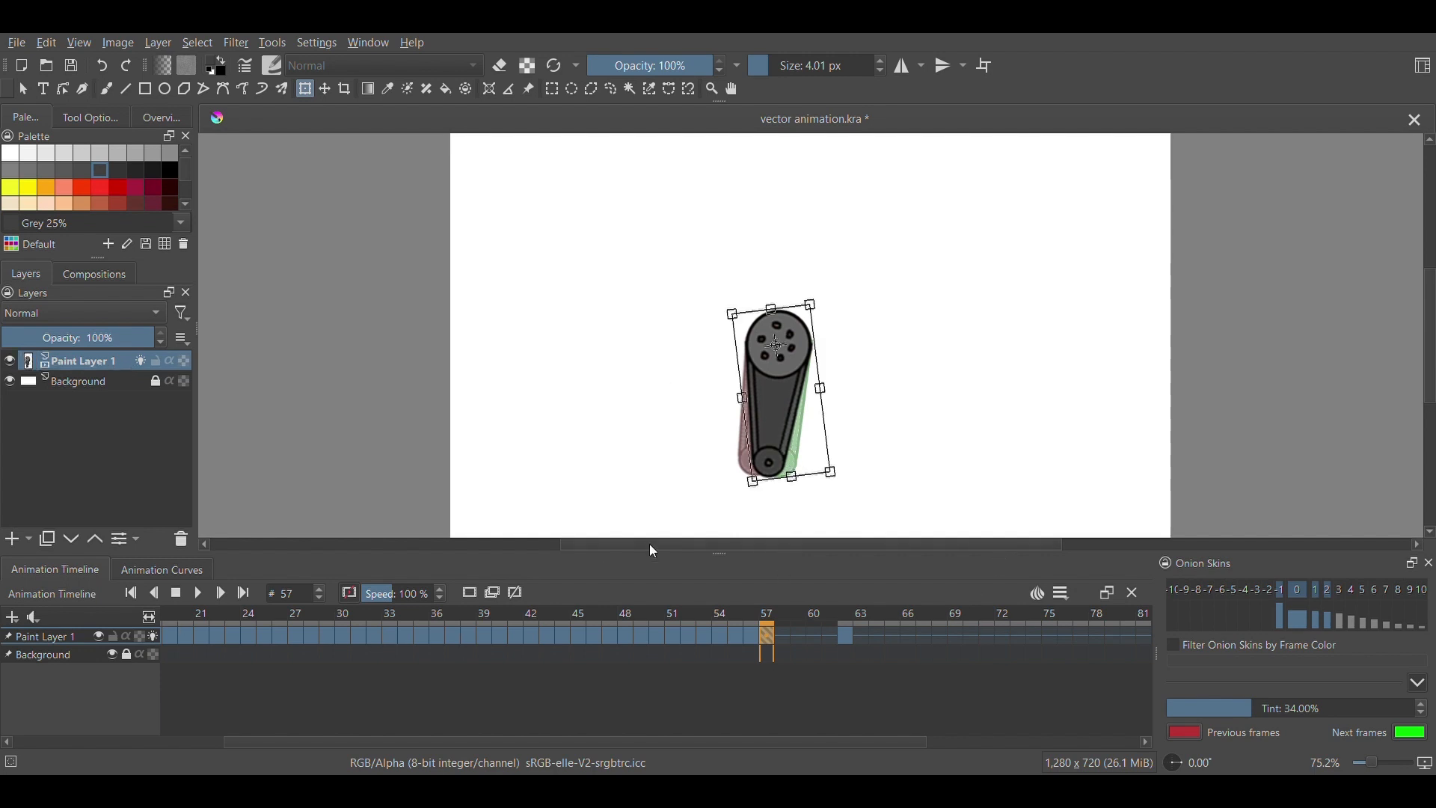
- Remove the reference keyframe at frame 62, play the animation to check the rotation, and stop playback
click(845, 635)
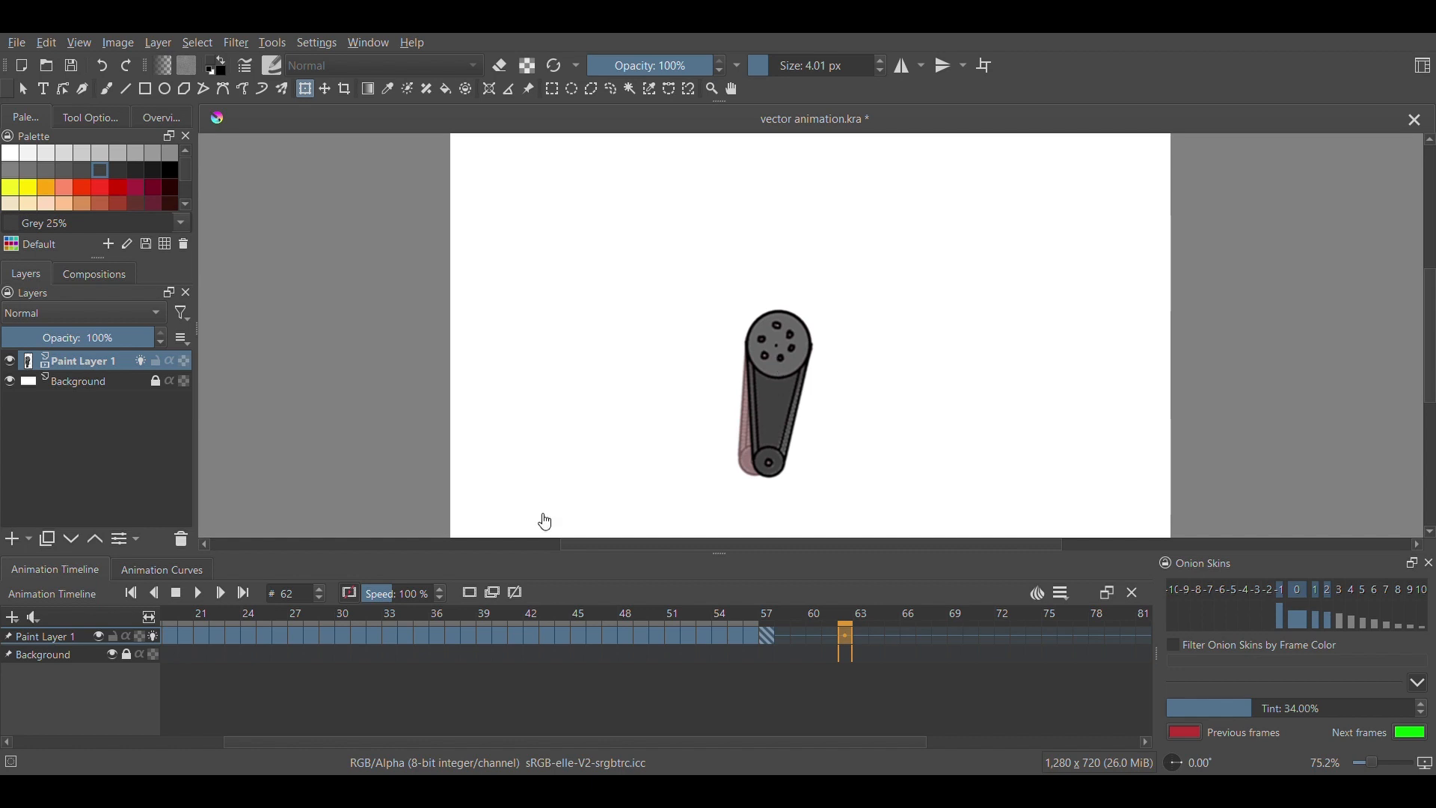
click(199, 598)
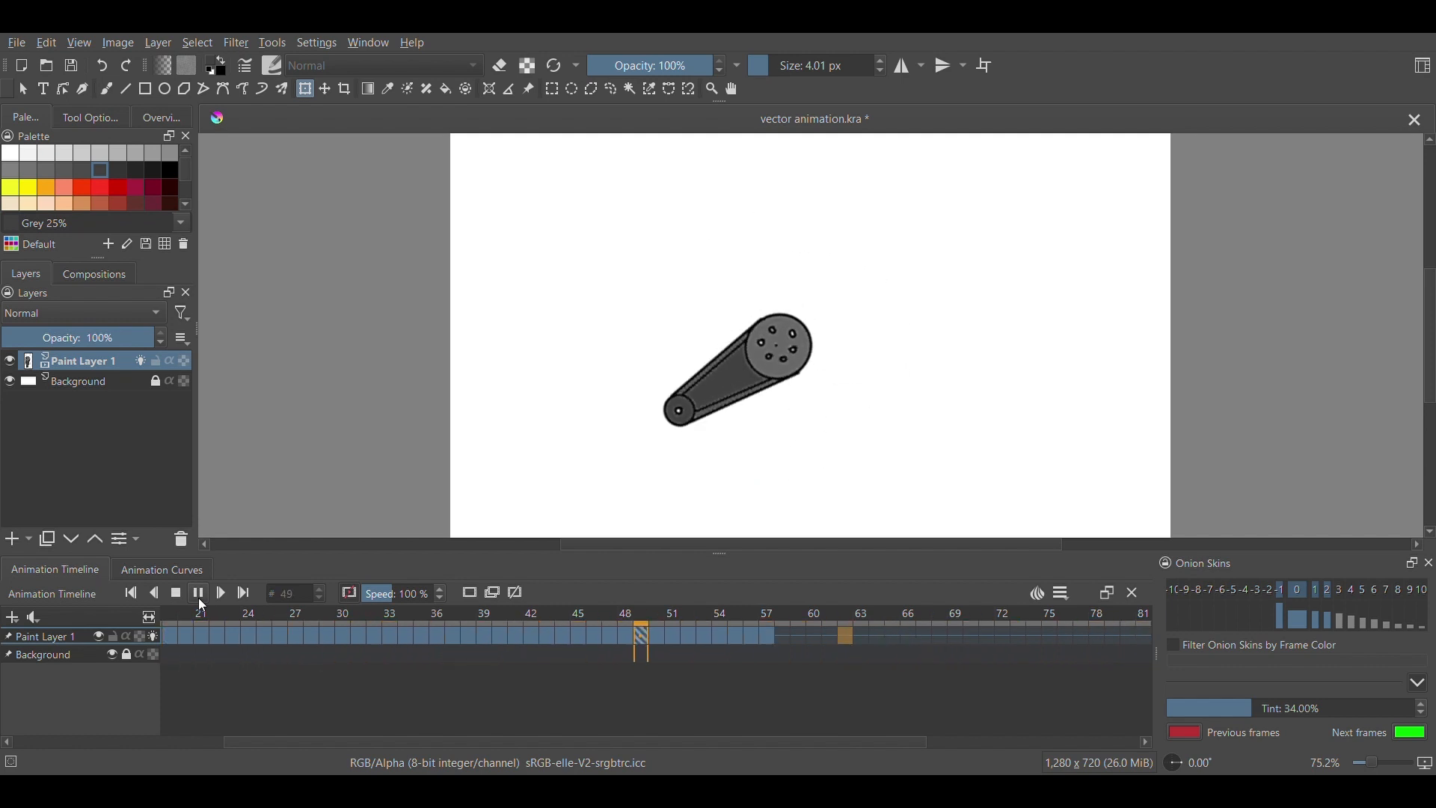
click(197, 598)
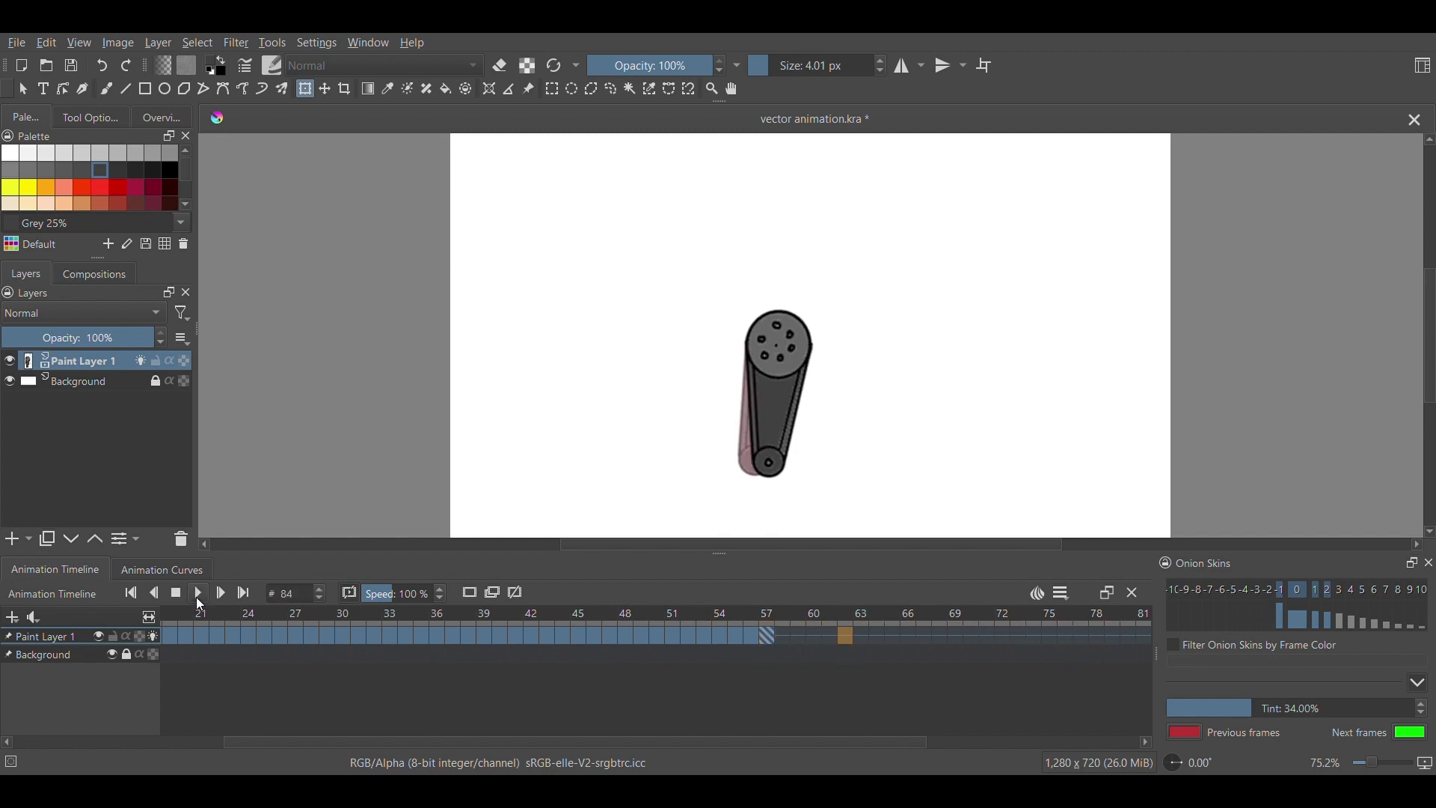
- Copy the keyframes from frame 0 to 57 on Paint Layer 1 and paste them starting at frame 58
click(786, 637)
drag(902, 745, 317, 715)
click(166, 639)
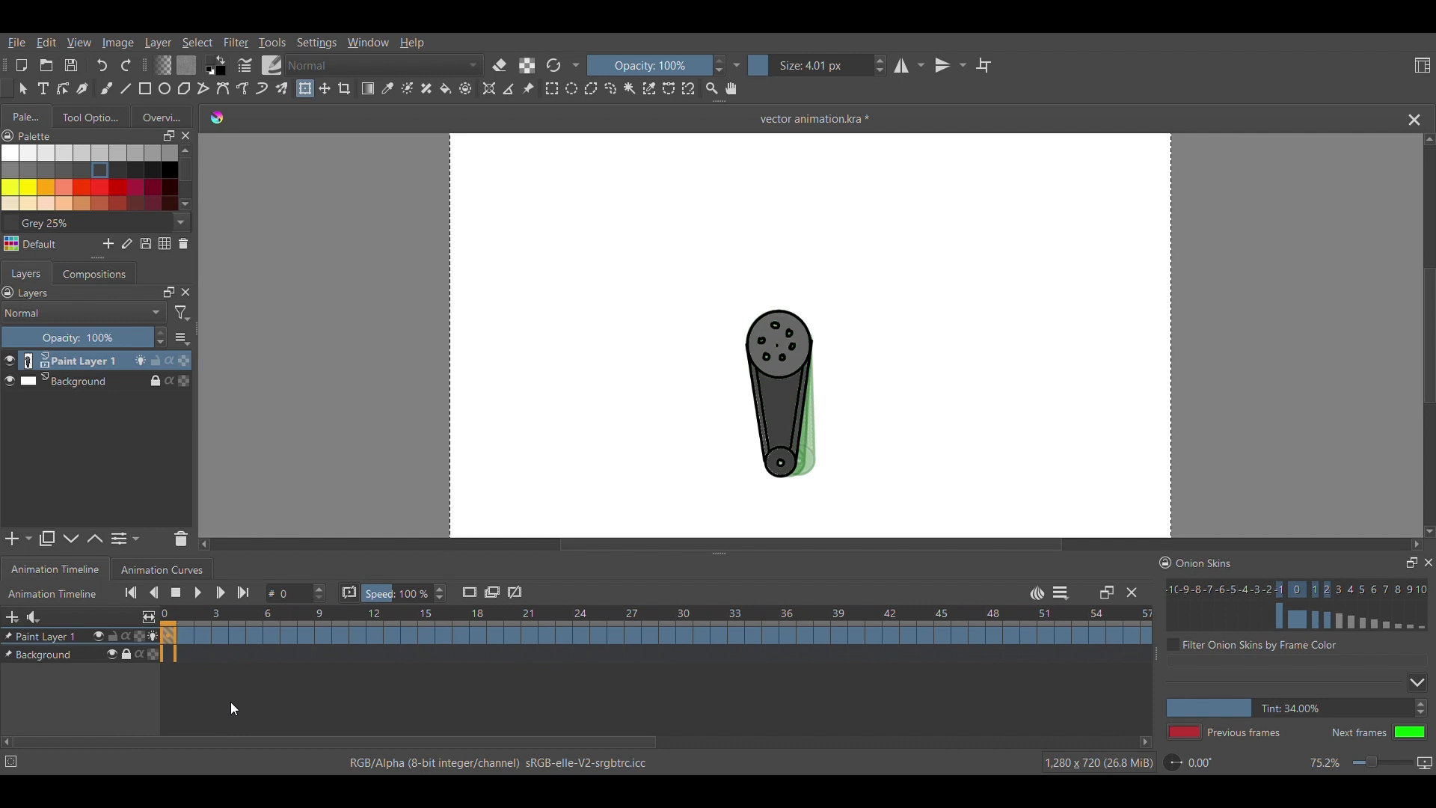
mouse_move(169, 637)
mouse_down()
mouse_move(767, 637)
mouse_move(776, 735)
mouse_up()
mouse_move(734, 651)
mouse_down()
mouse_move(727, 637)
mouse_move(916, 635)
mouse_up()
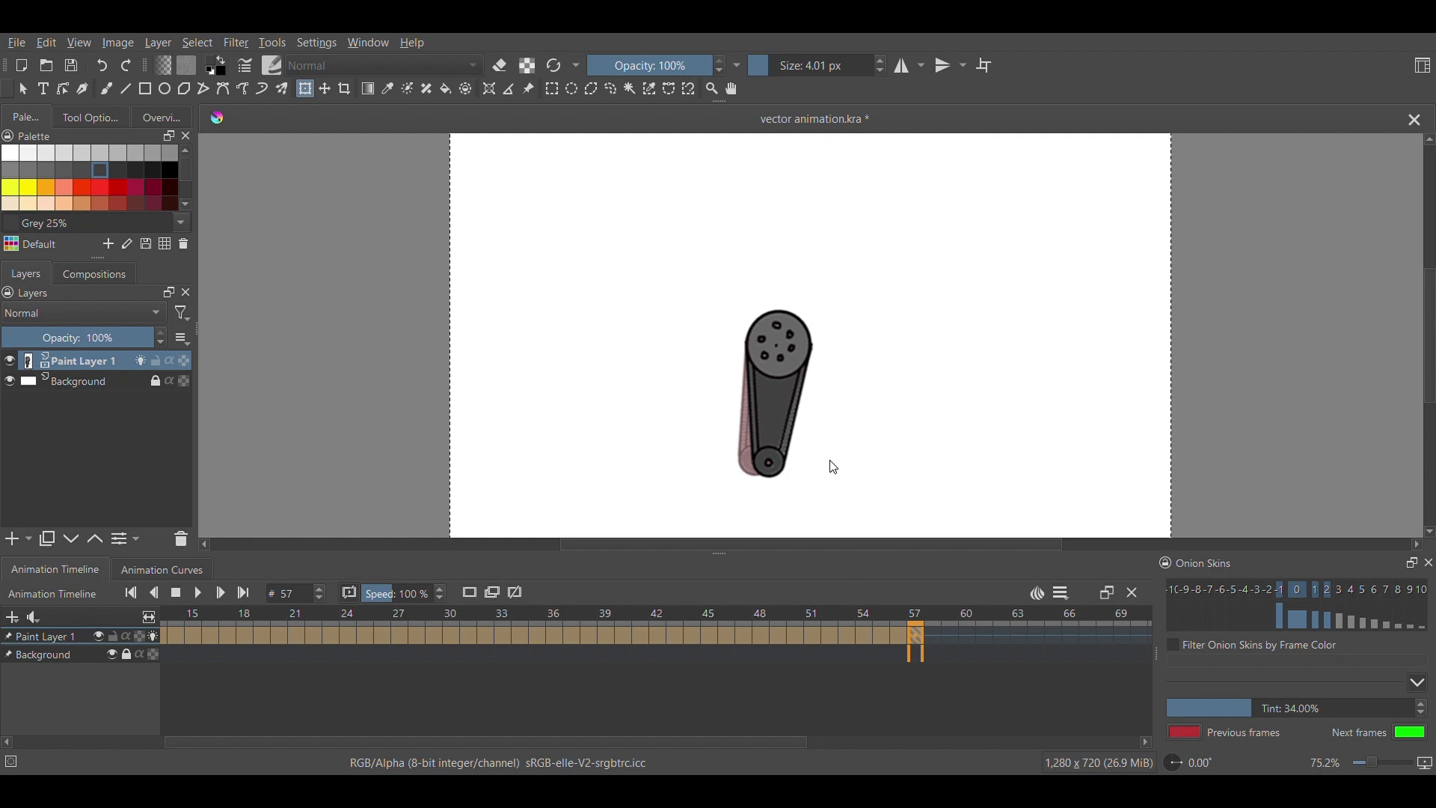
click(897, 640)
click(917, 643)
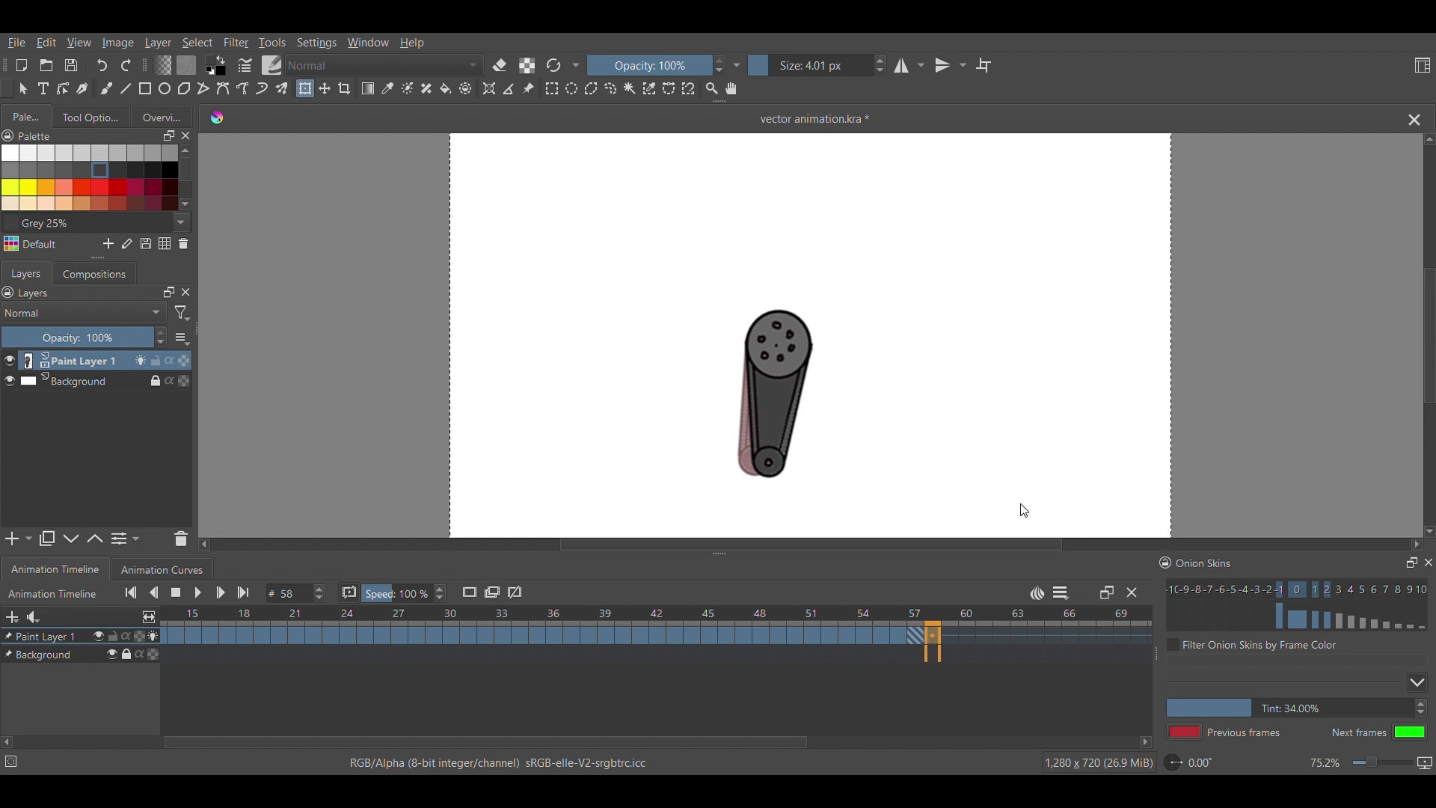
- Go through frames 56 to 60 one by one to check how the original rotation continues into the pasted one
click(904, 635)
click(916, 646)
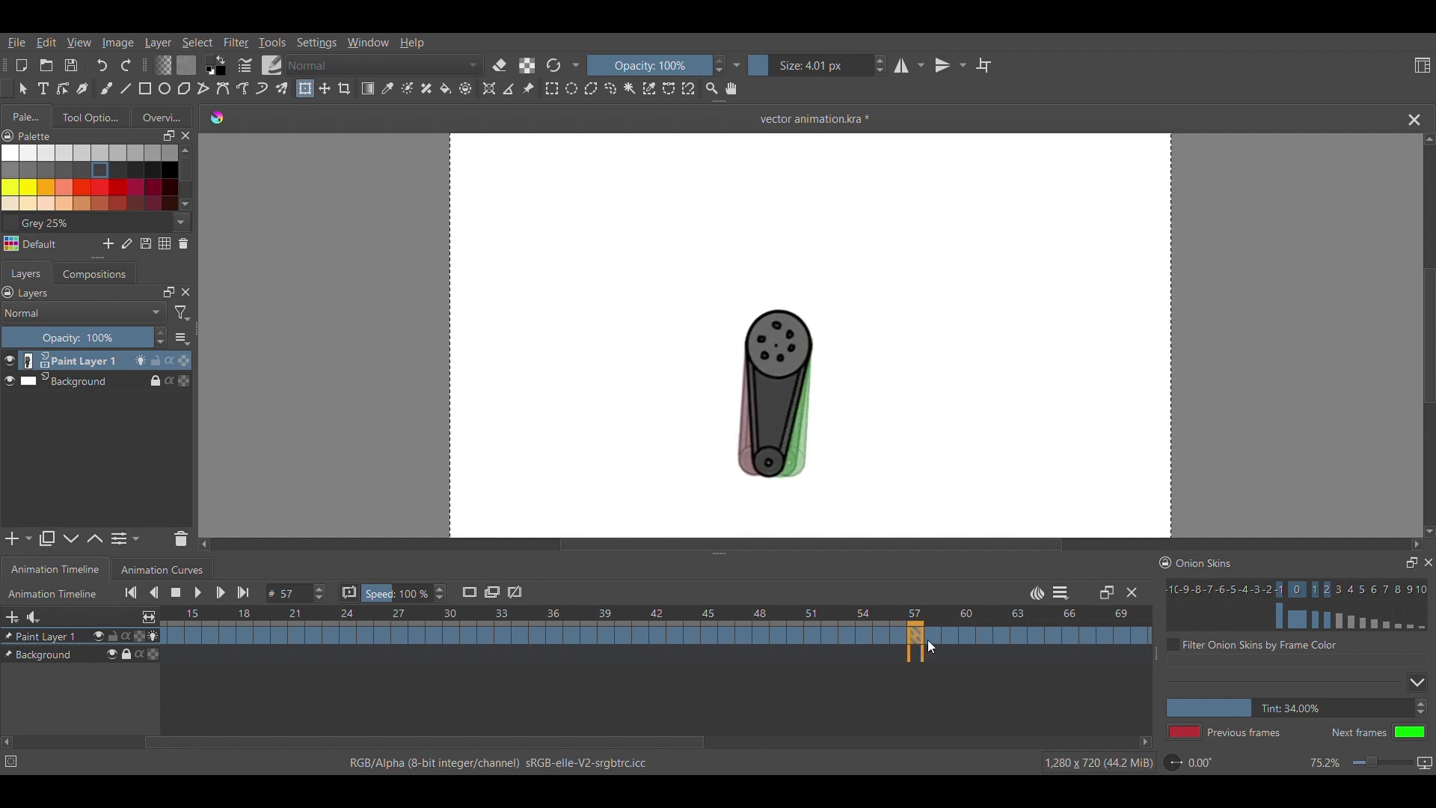
click(929, 645)
click(950, 646)
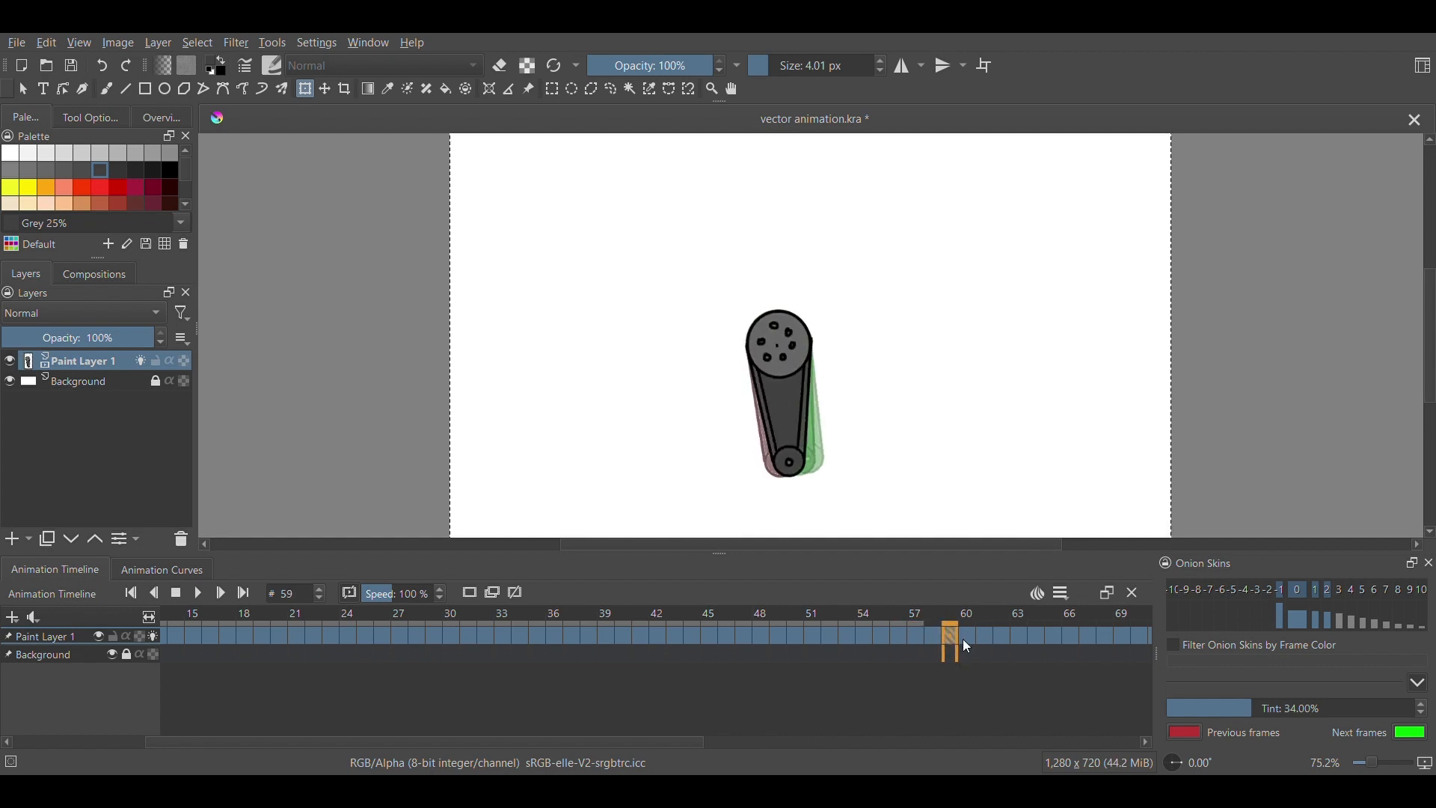
click(973, 648)
- Paste the copied rotation keyframes twice more on Paint Layer 1, starting at frames 116 and 174
drag(671, 746, 1152, 743)
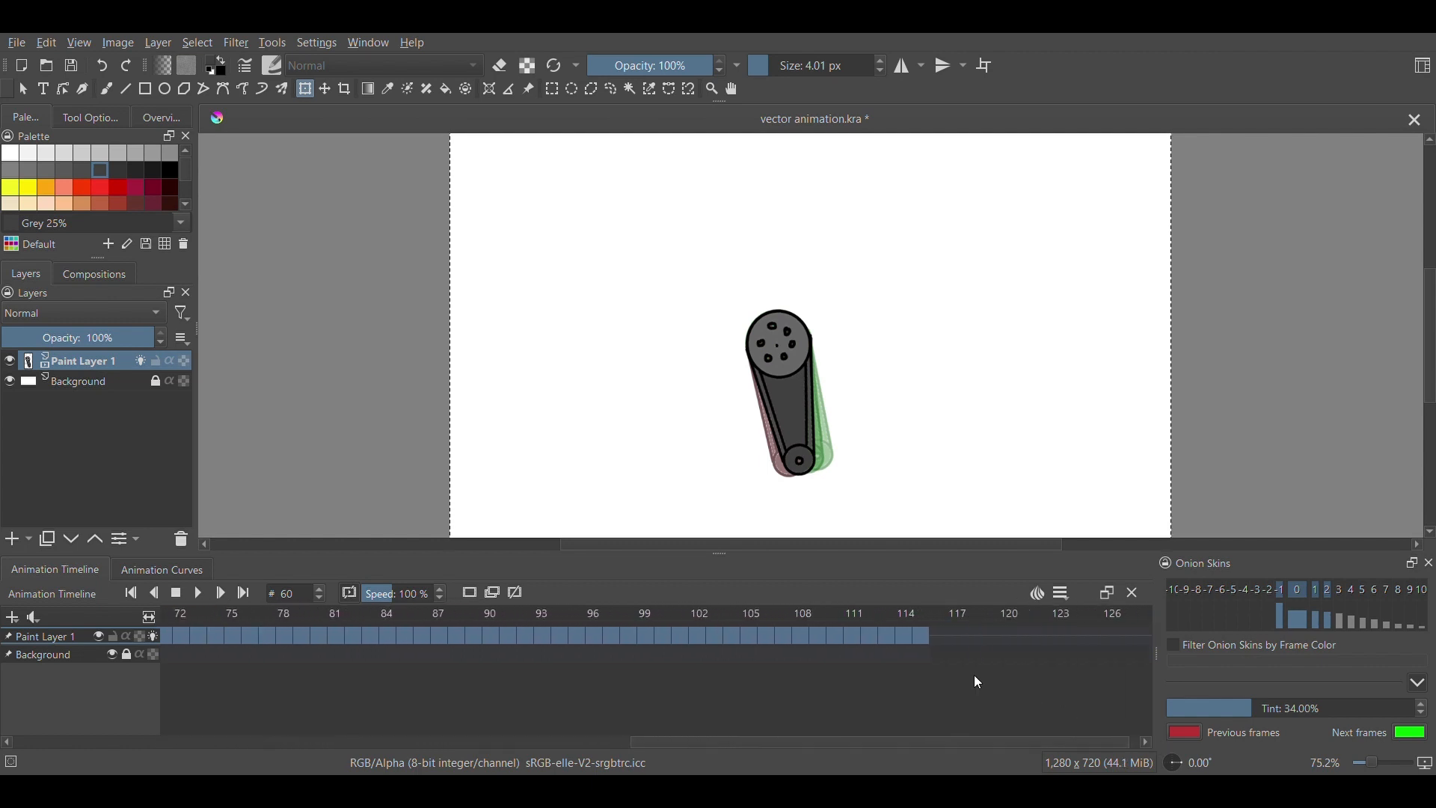
click(935, 637)
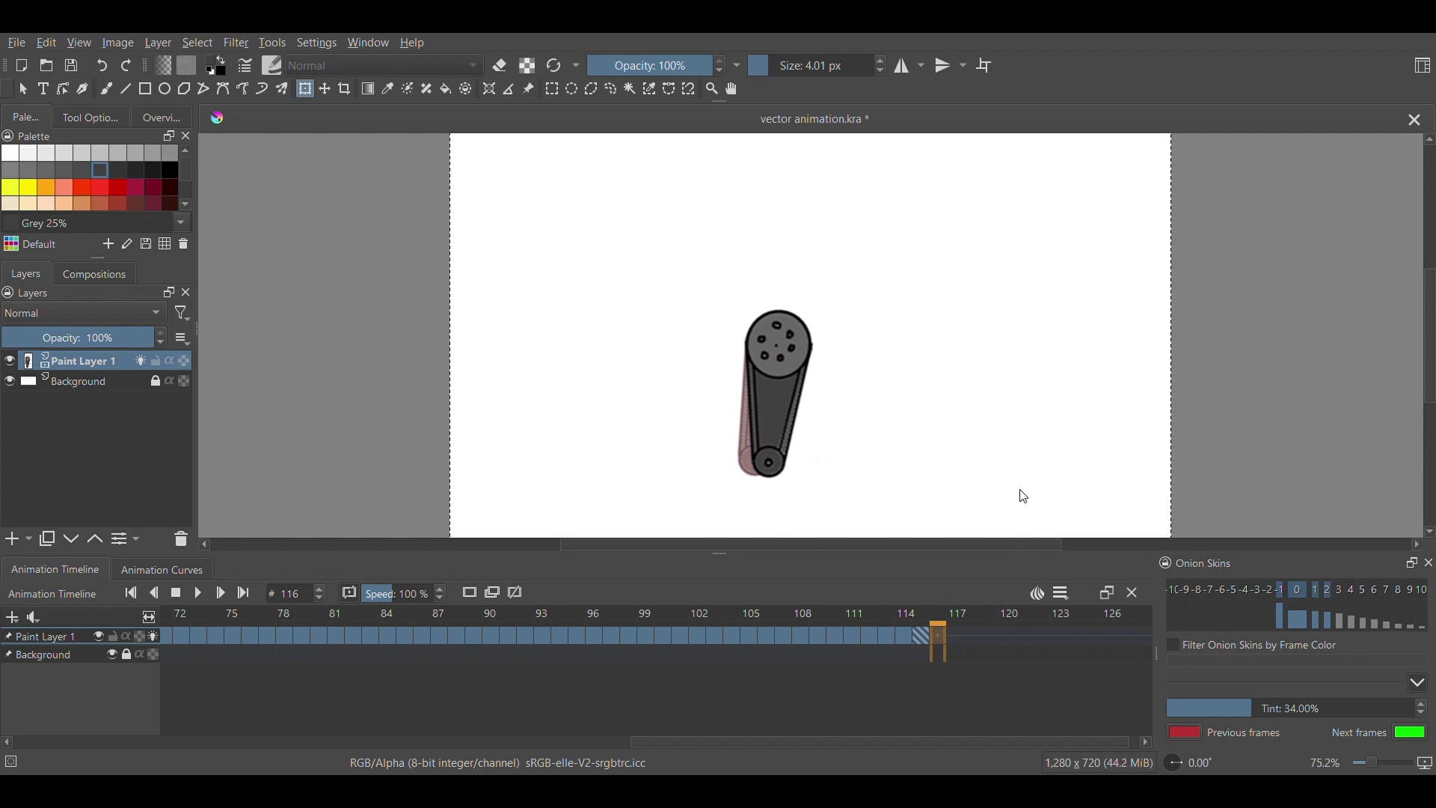
key(ctrl+v)
drag(779, 736, 1081, 739)
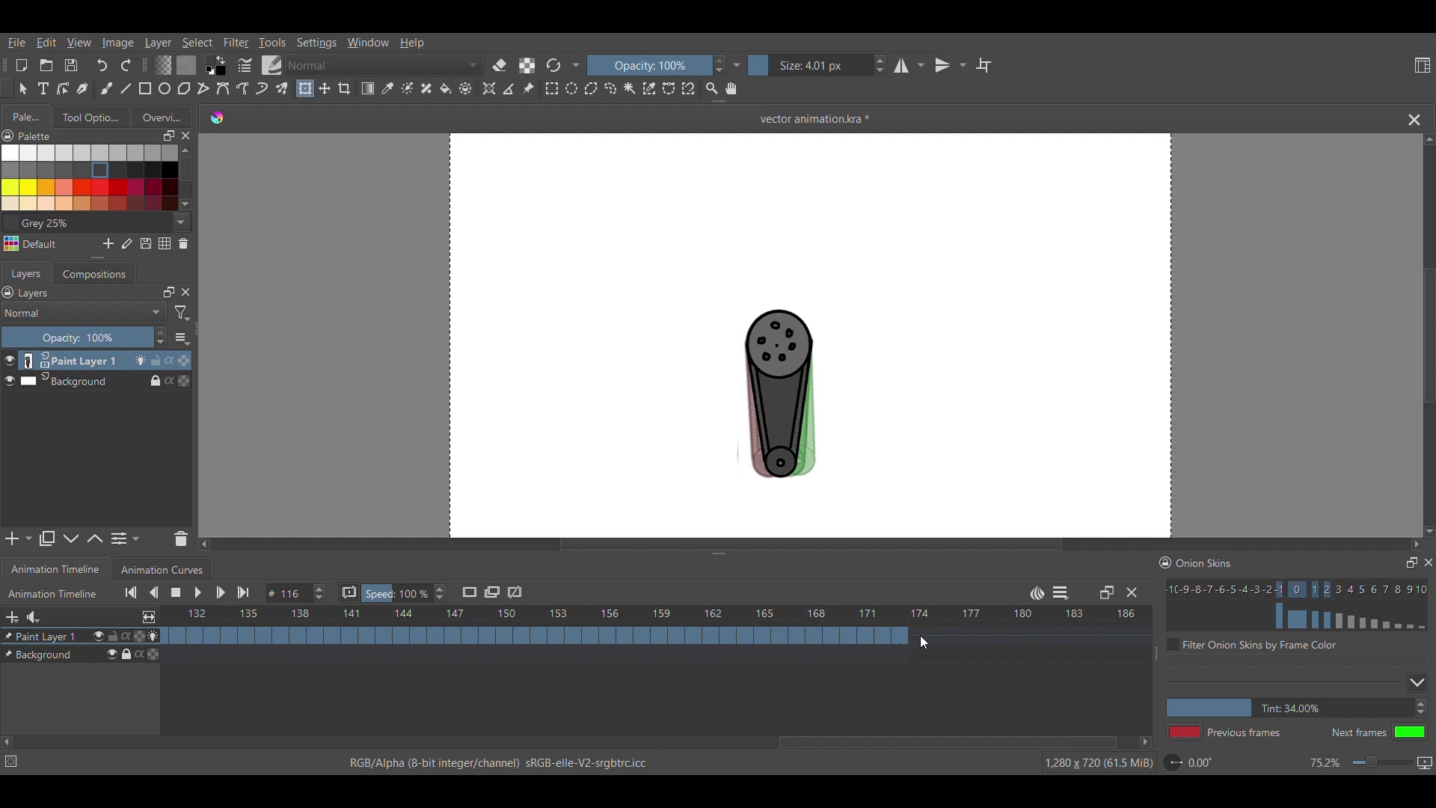
click(920, 637)
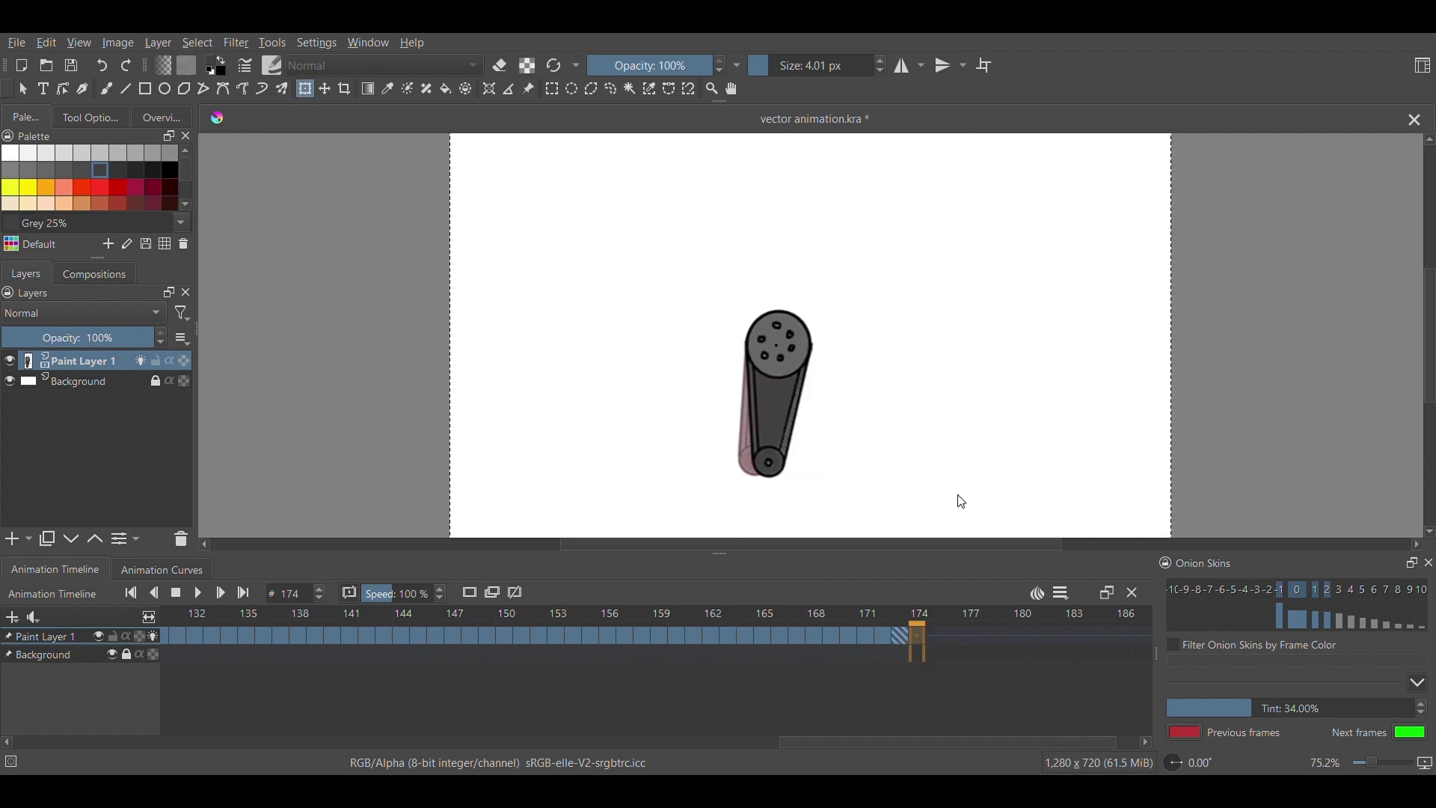
key(ctrl+v)
drag(815, 749, 1002, 742)
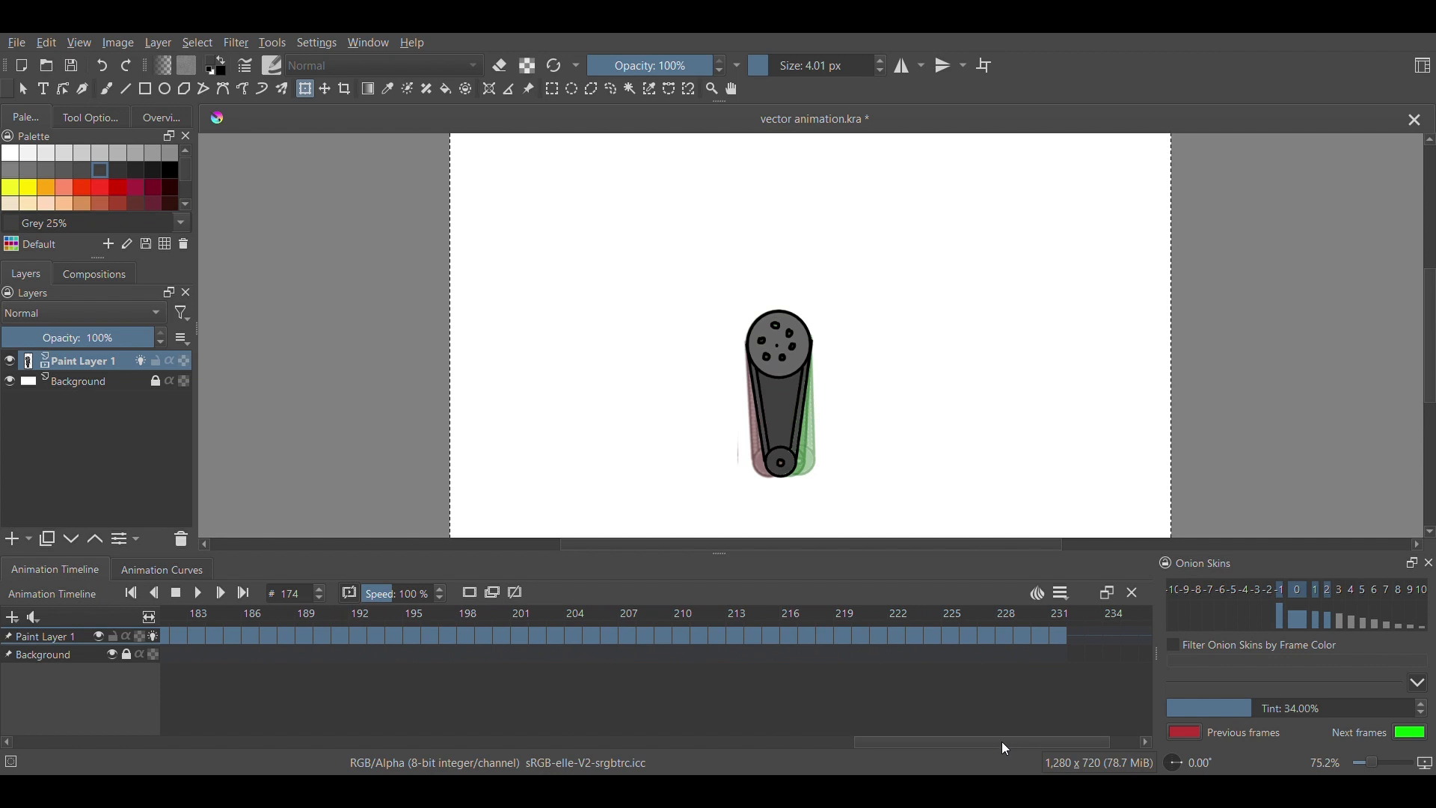
- Turn off onion skins for Paint Layer 1 and play the repeated rotation, restarting playback from frame 0
click(153, 637)
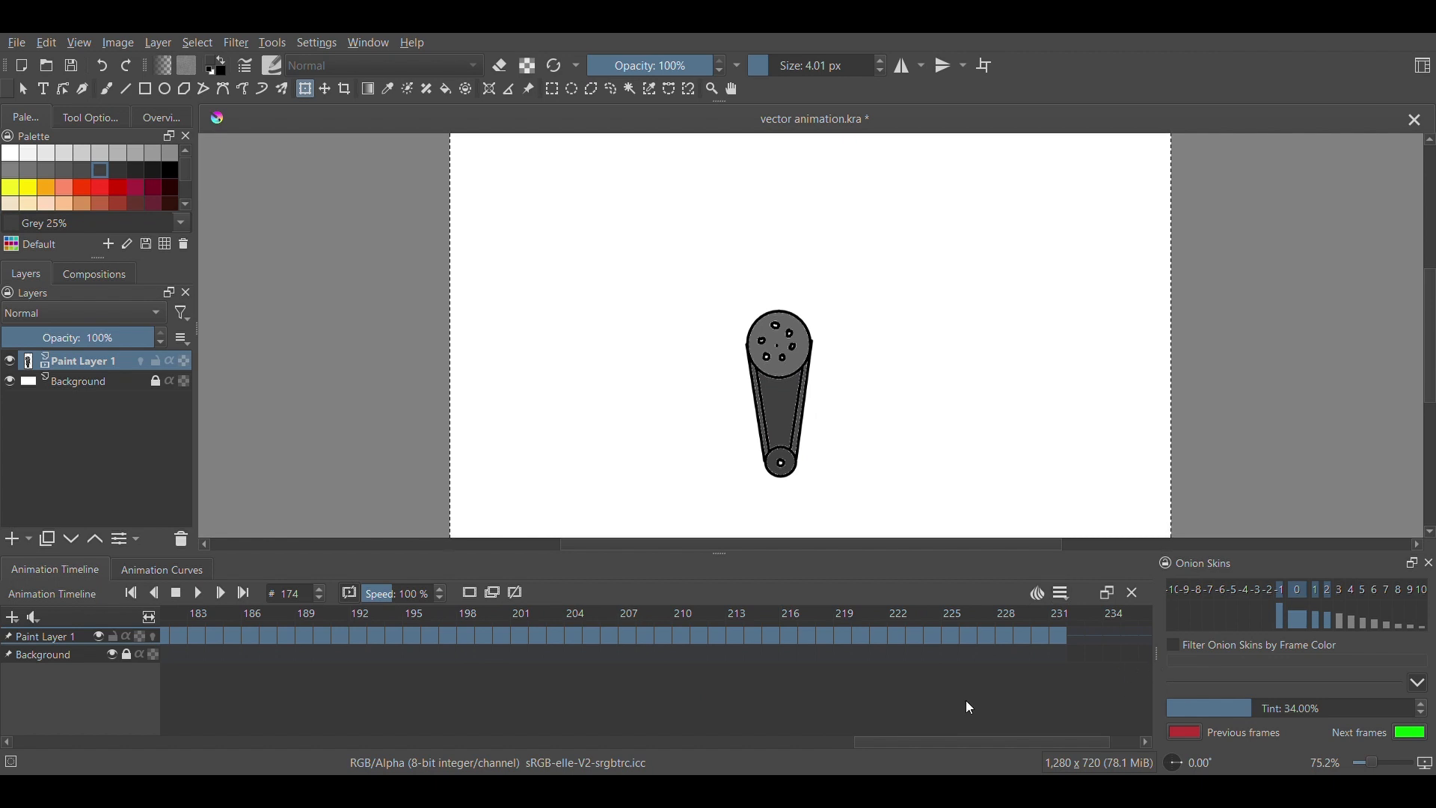
drag(972, 741, 226, 738)
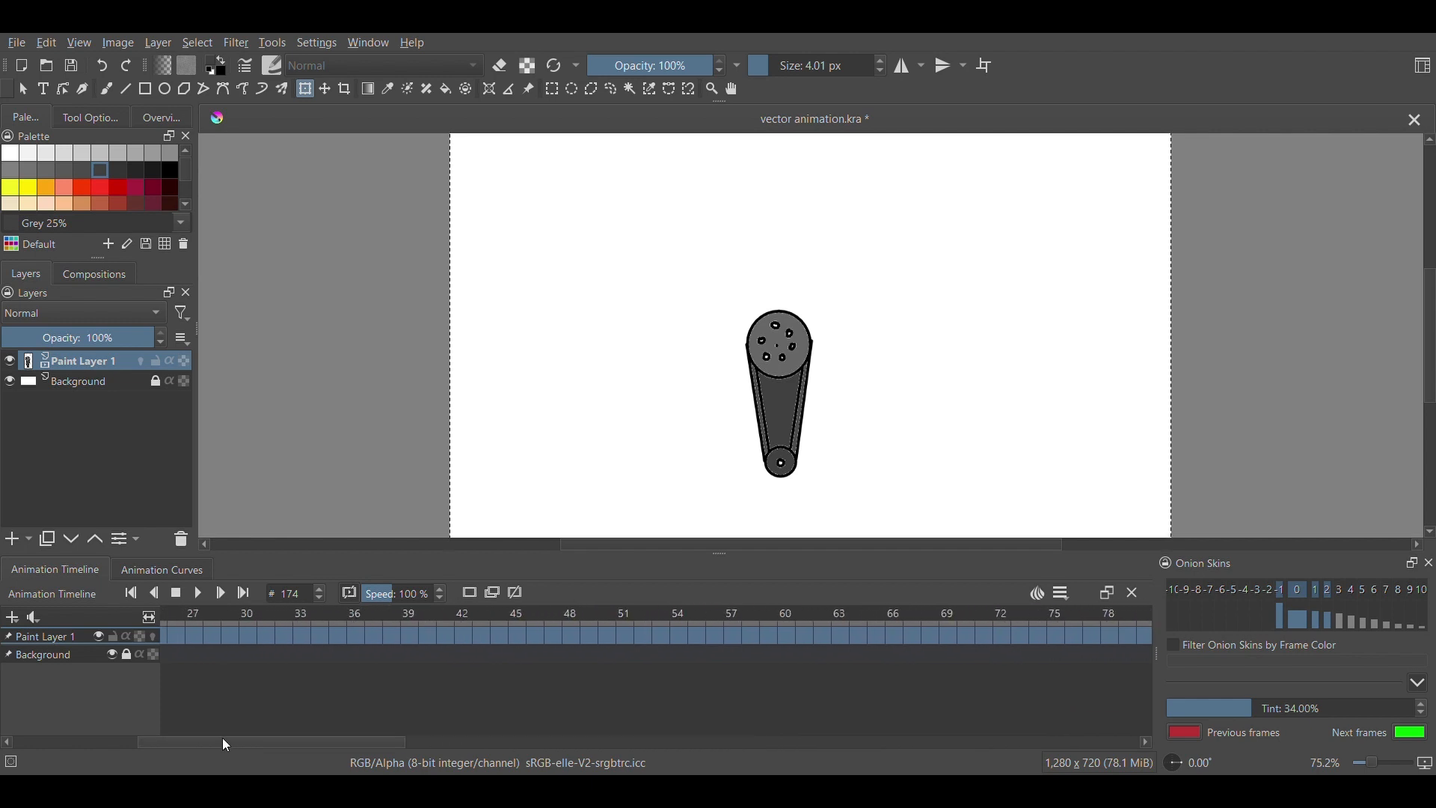
click(198, 599)
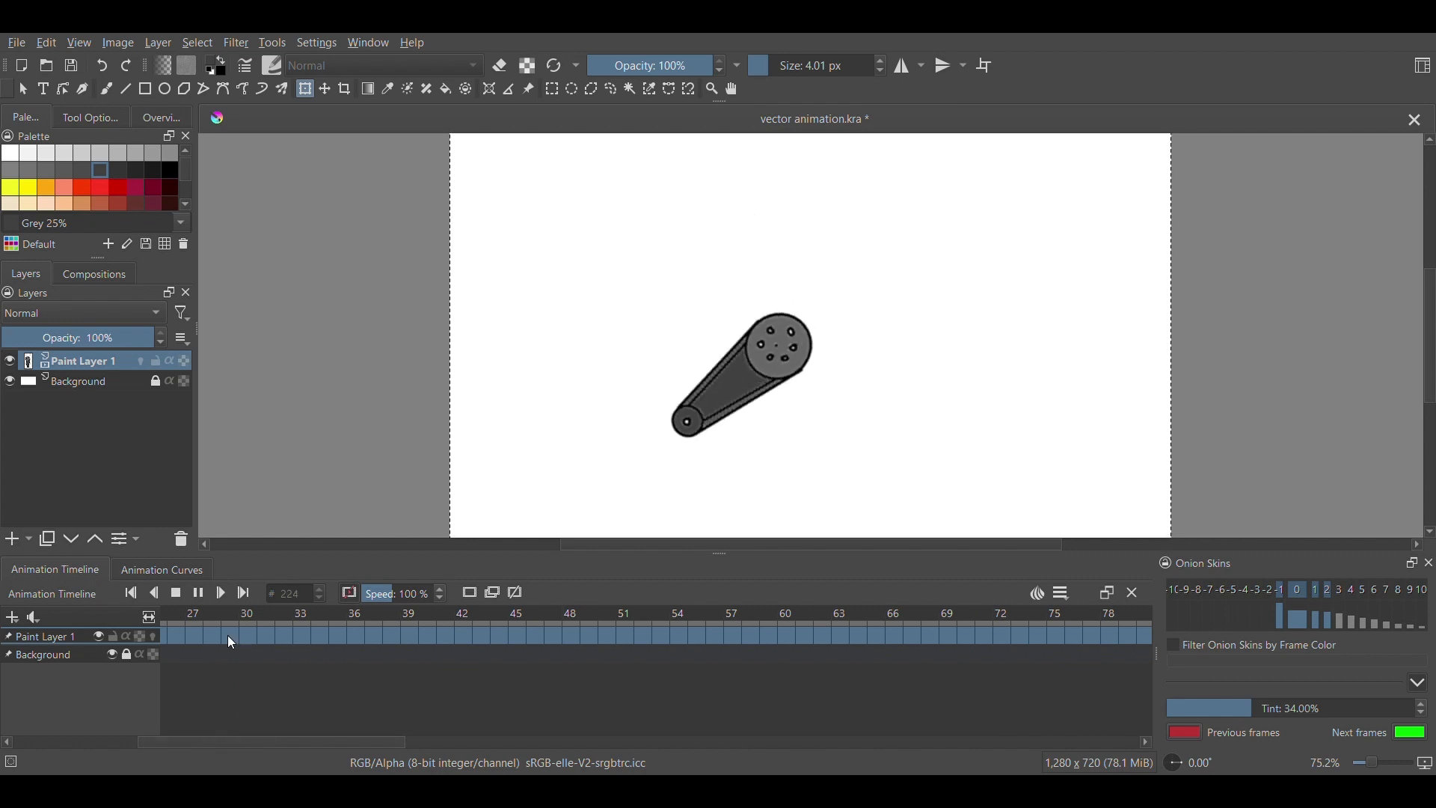
click(198, 593)
click(168, 633)
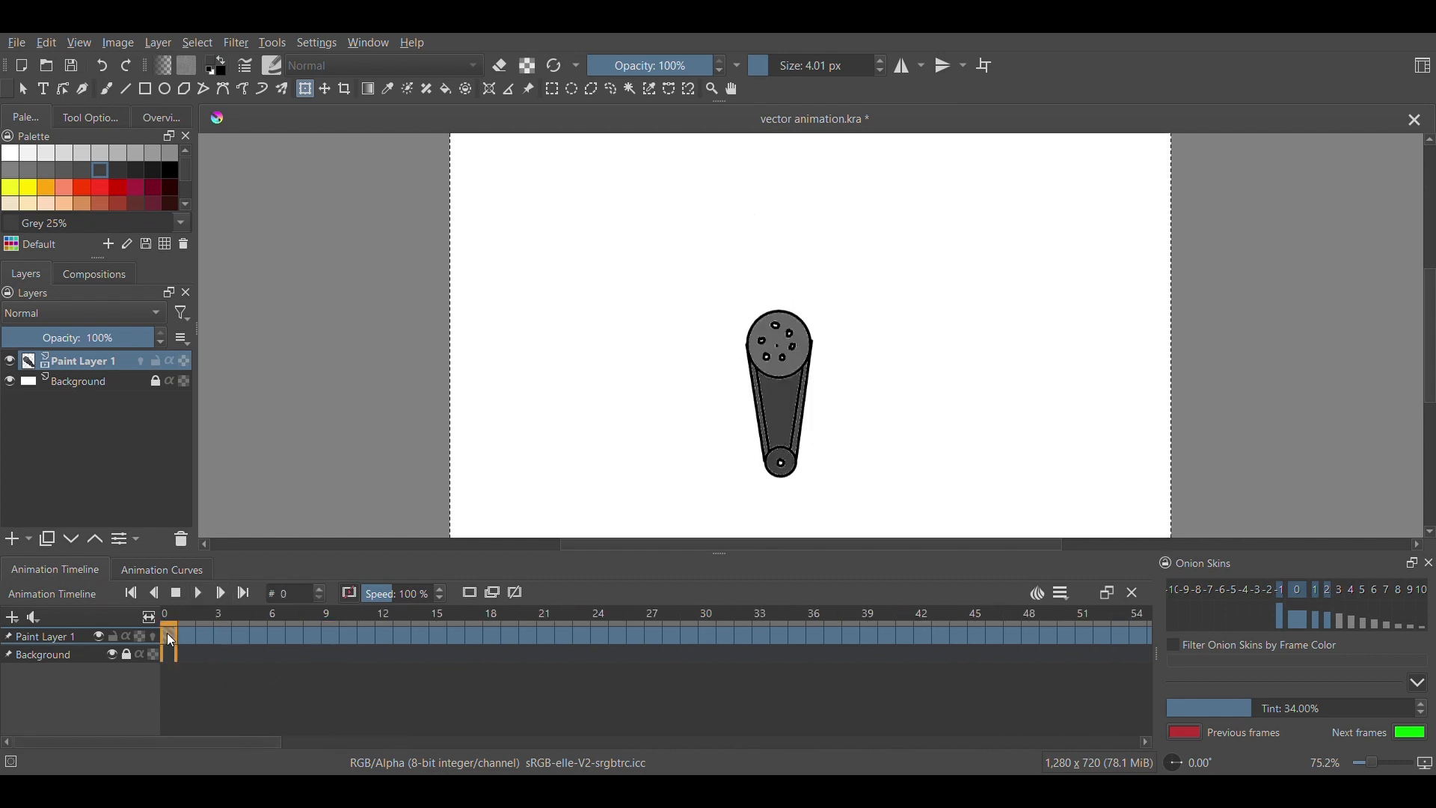
click(196, 593)
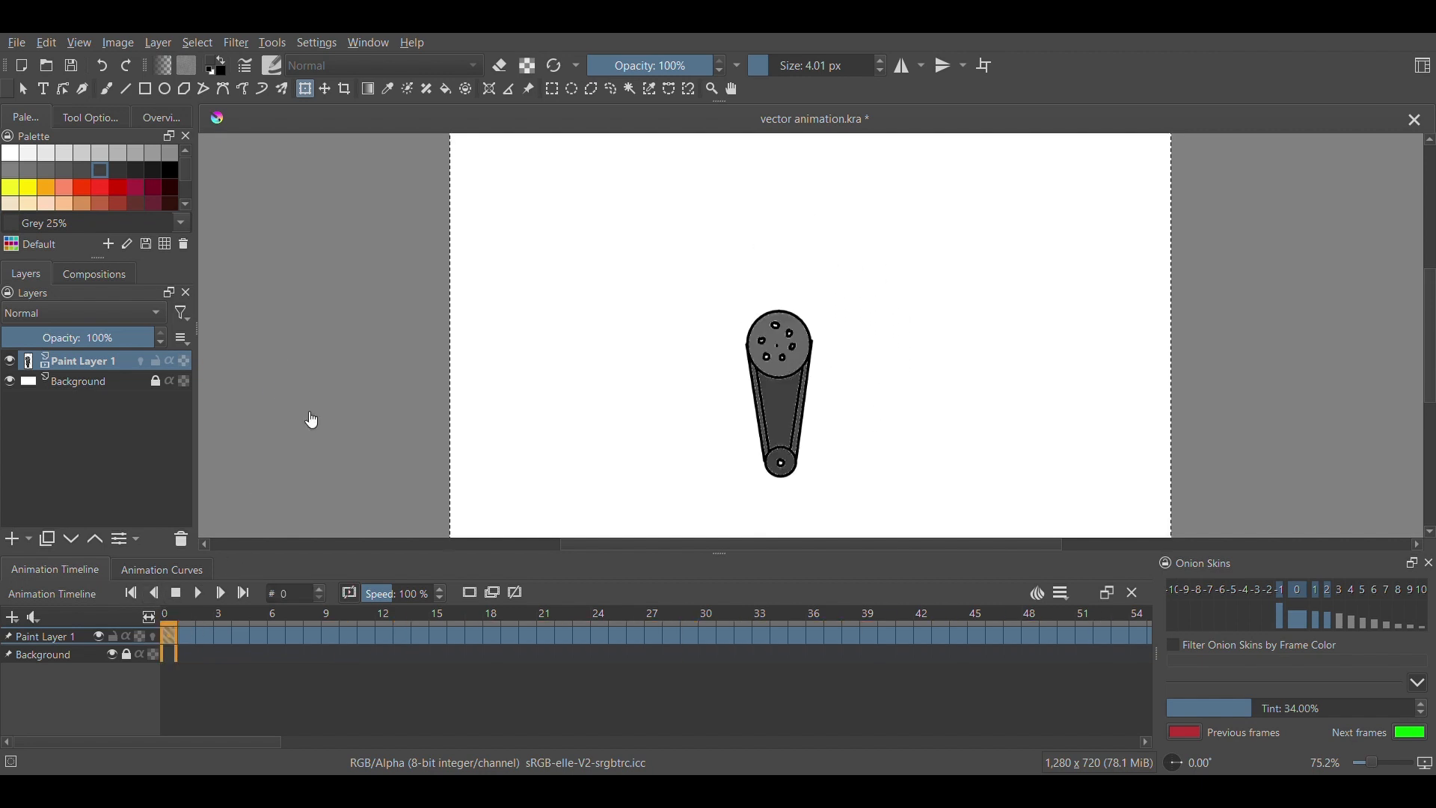
- Save the animation file, then play the rotation again with the Freehand Brush tool active instead of Transform
key(ctrl+s)
key(b)
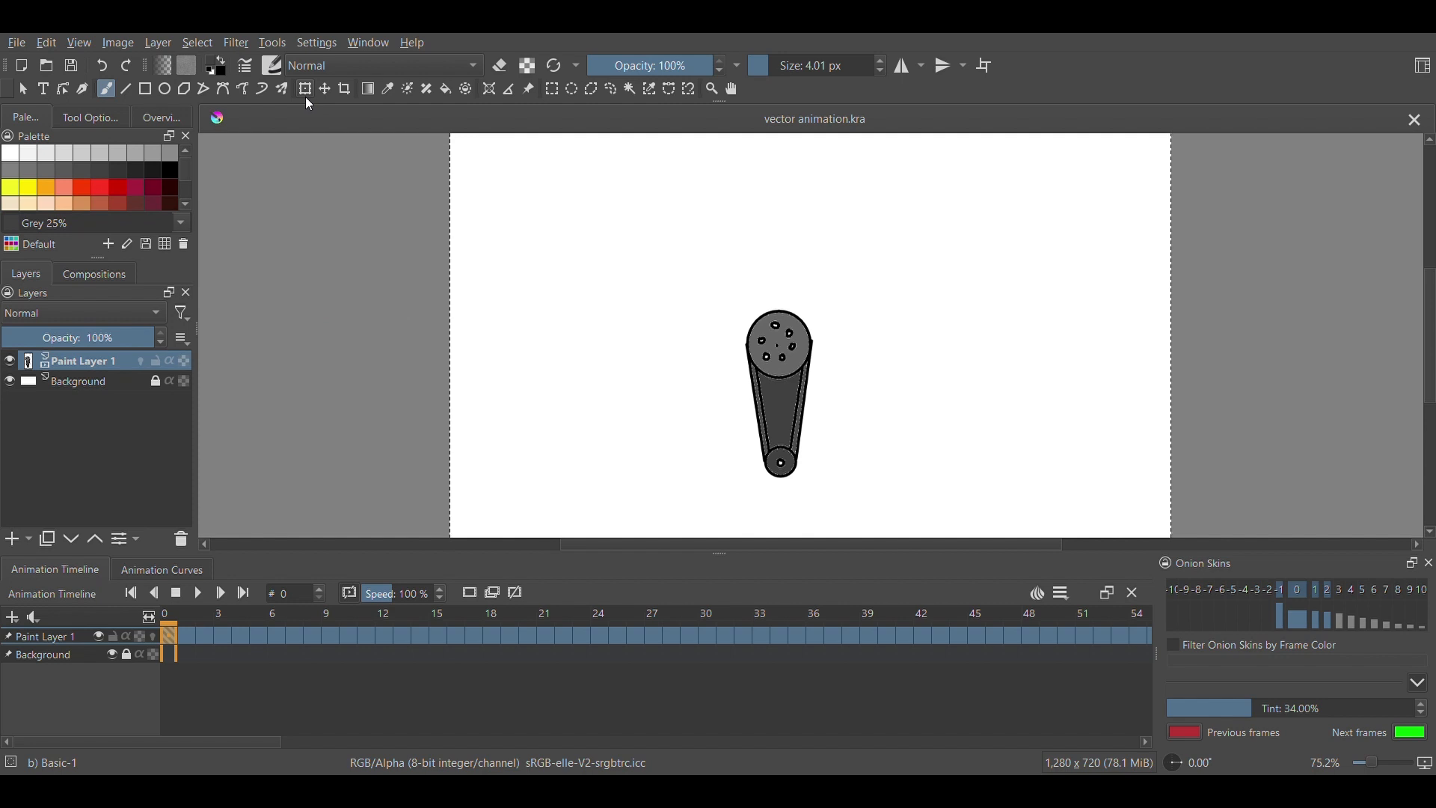
click(199, 591)
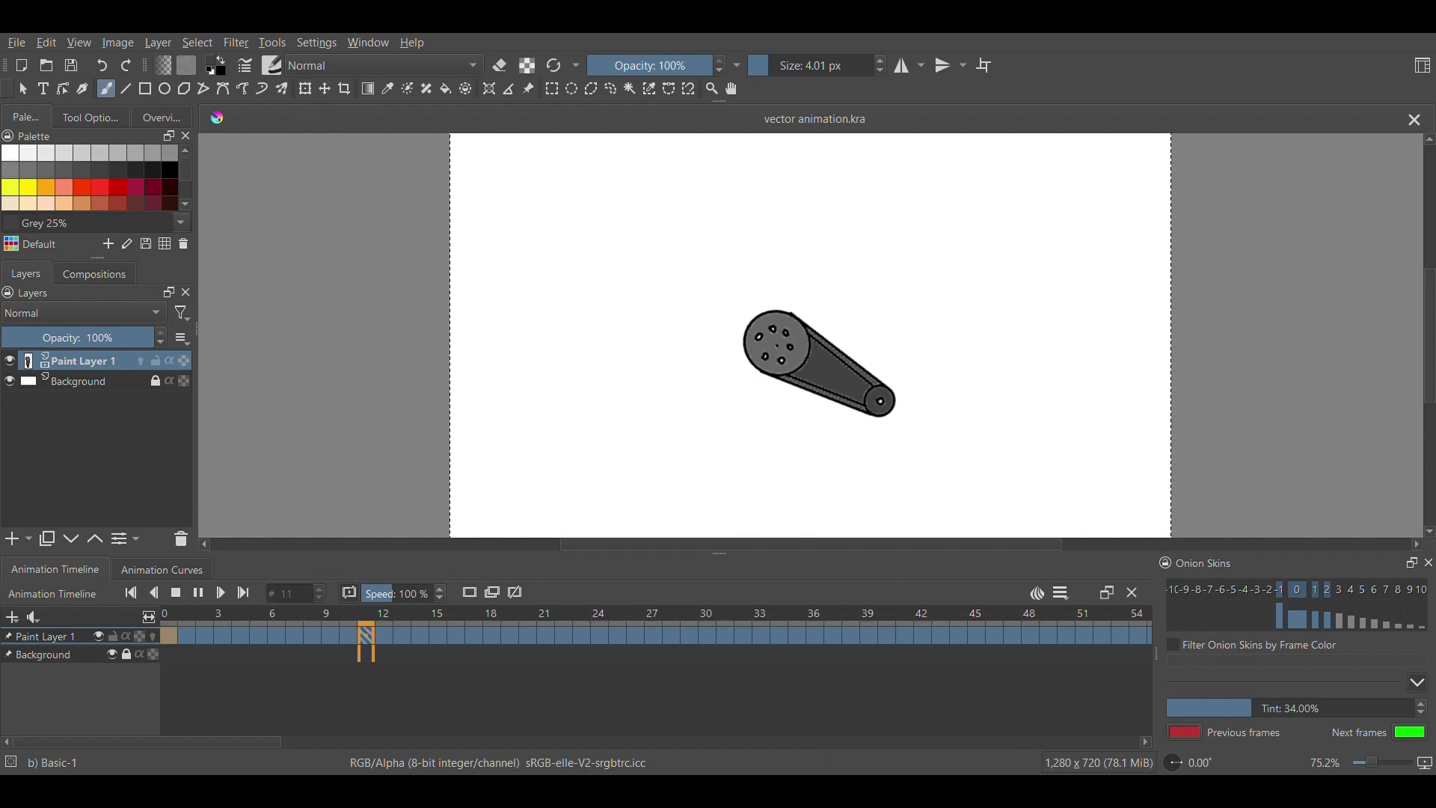